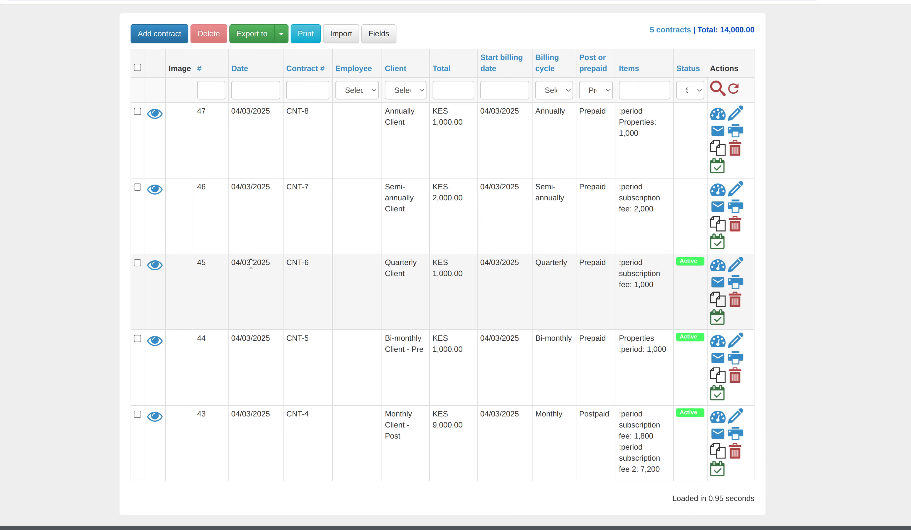
# Highlight CNT-6's date, client and start date, and the Quarterly, Bi-monthly and Monthly billing cycles.
pyautogui.doubleClick(251, 264)
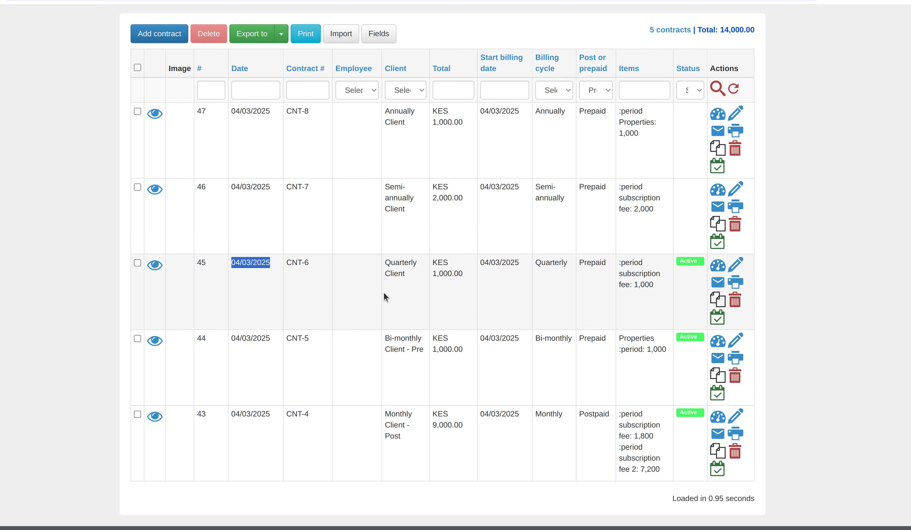
pyautogui.doubleClick(402, 265)
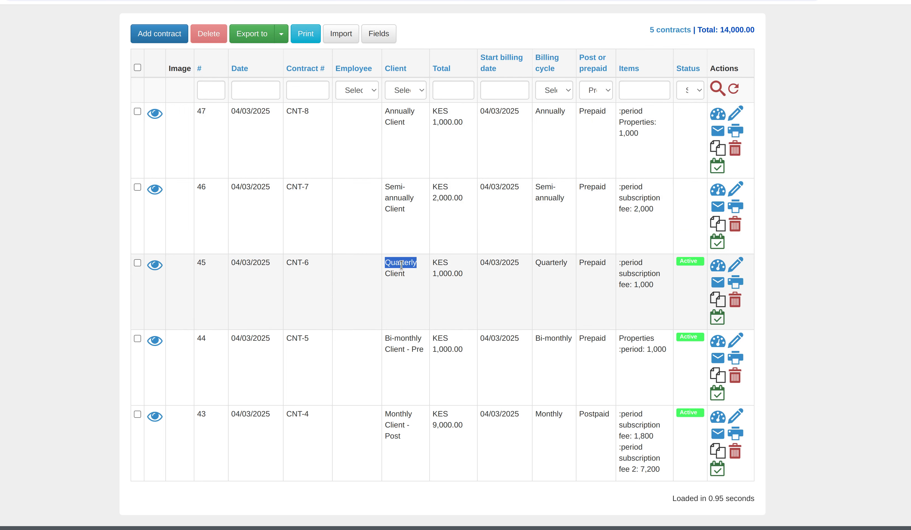
pyautogui.doubleClick(496, 262)
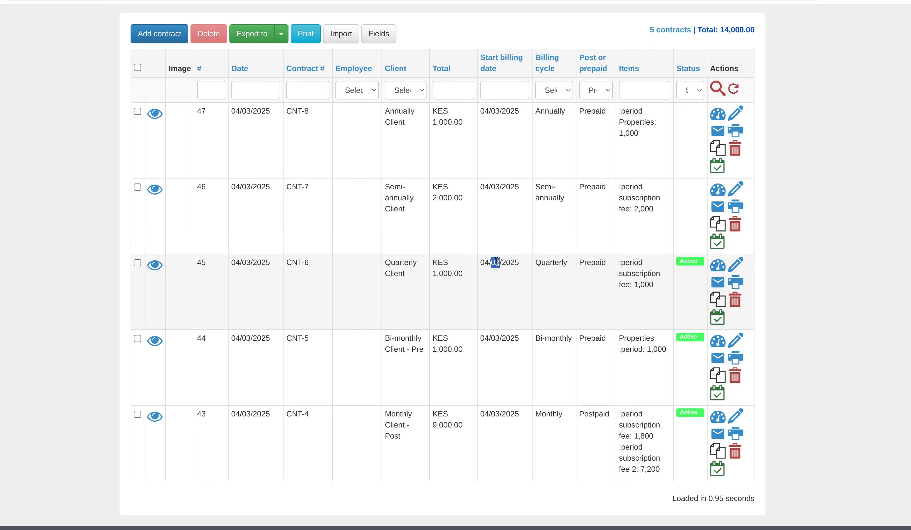
pyautogui.doubleClick(548, 262)
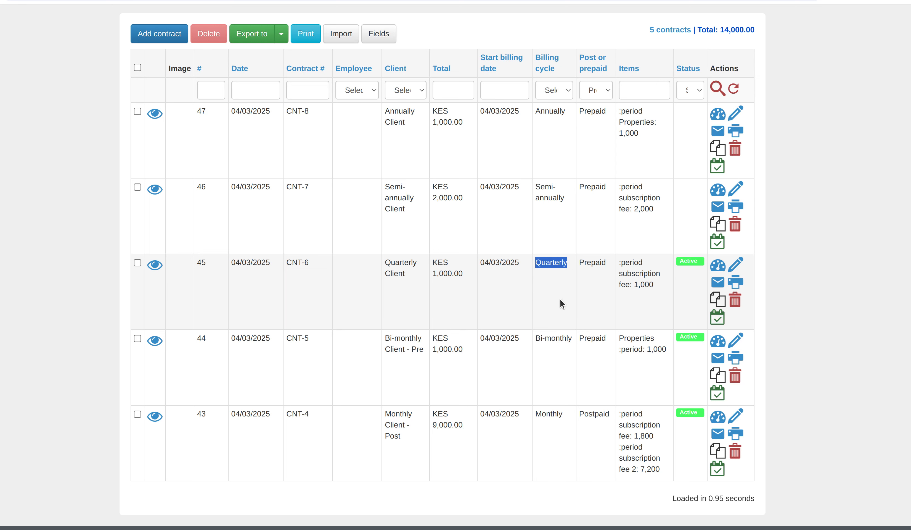
pyautogui.doubleClick(552, 339)
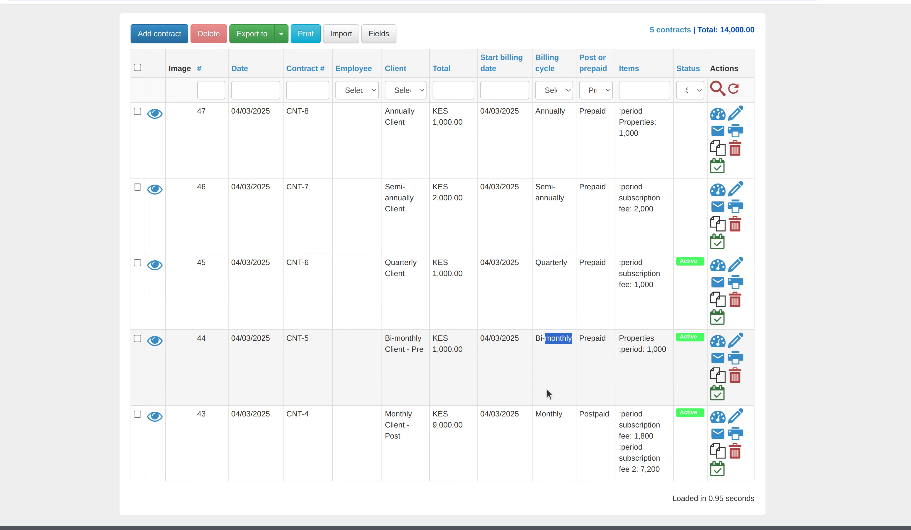
pyautogui.doubleClick(547, 415)
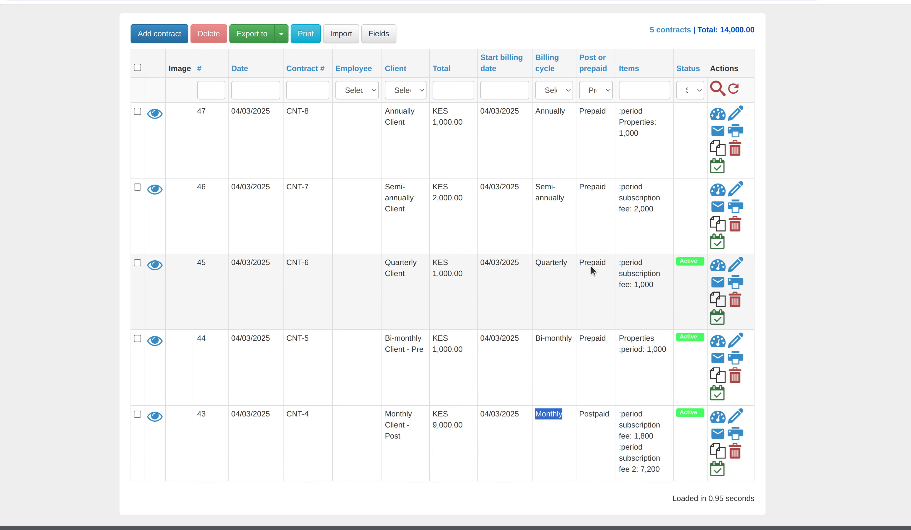
# Point out CNT-6 as Prepaid, CNT-4 as Postpaid, and CNT-4's period placeholder and 1,800 fee.
pyautogui.doubleClick(591, 262)
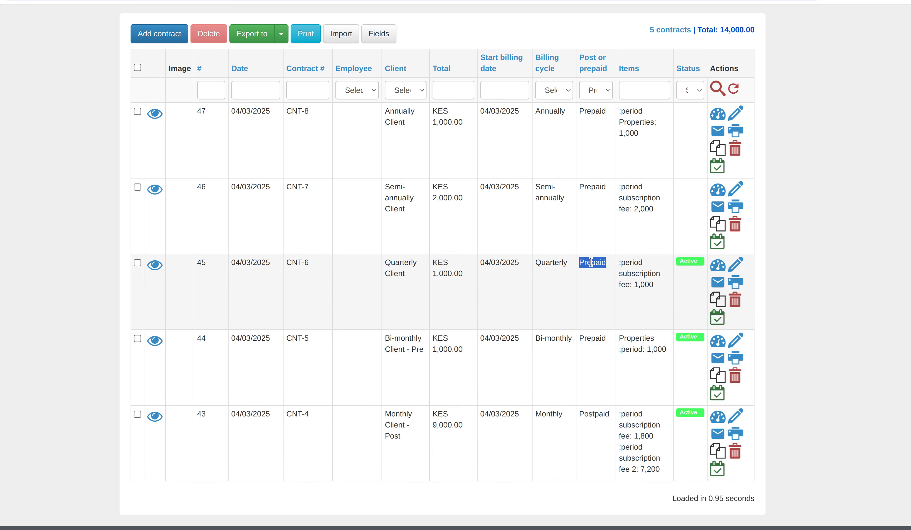
pyautogui.doubleClick(594, 411)
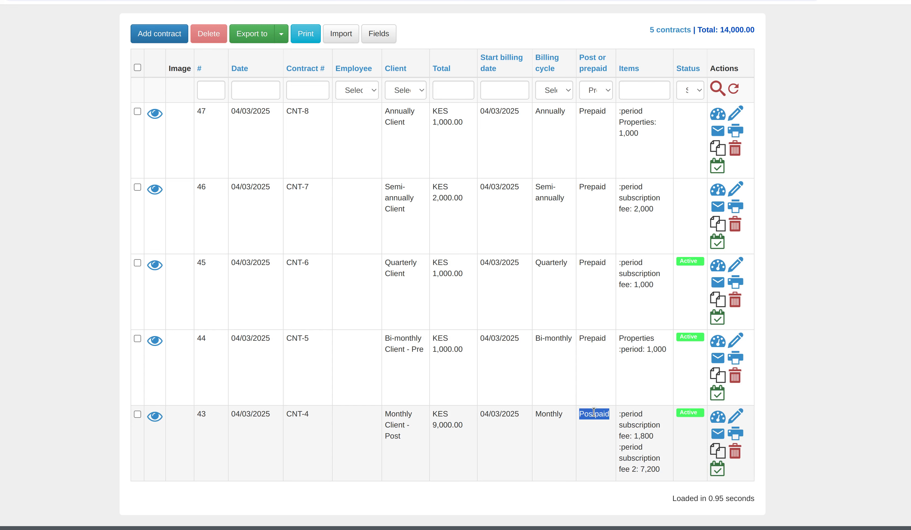
pyautogui.doubleClick(628, 413)
pyautogui.doubleClick(639, 435)
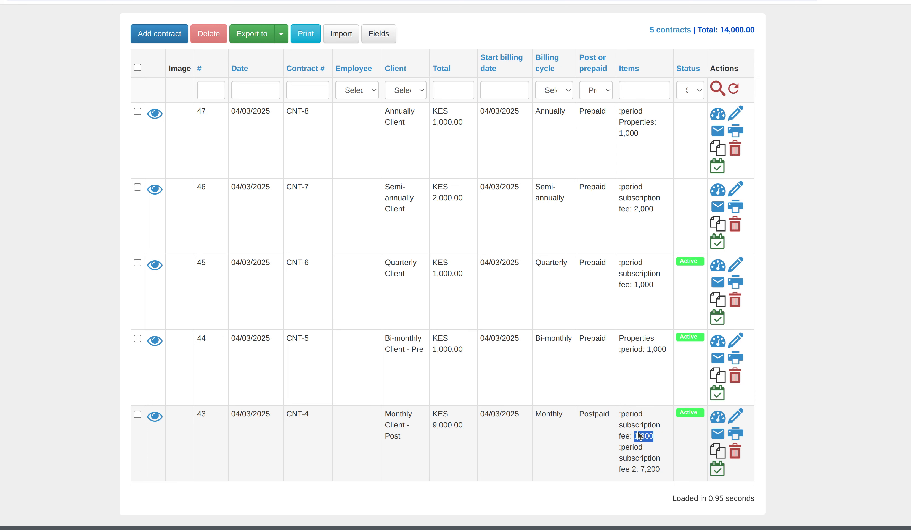
pyautogui.doubleClick(632, 413)
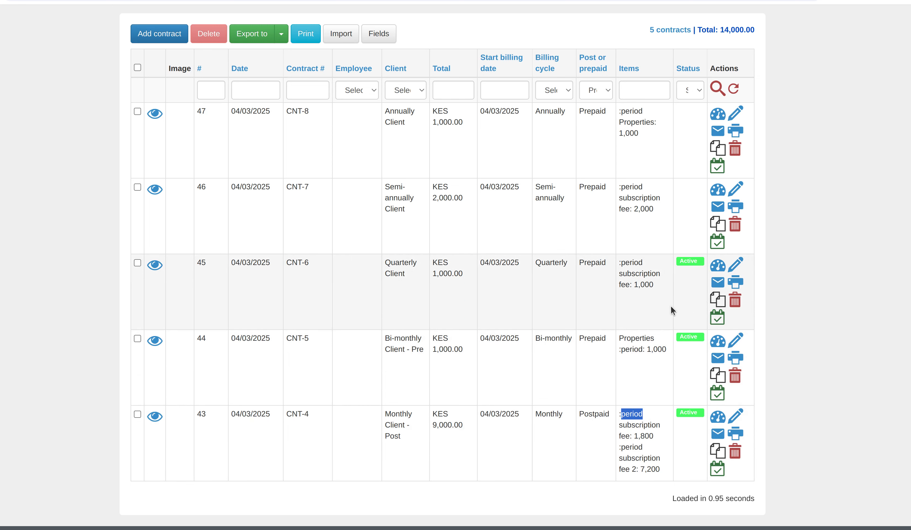
# Open contract CNT-6 for editing, then return to the contracts list.
pyautogui.click(734, 273)
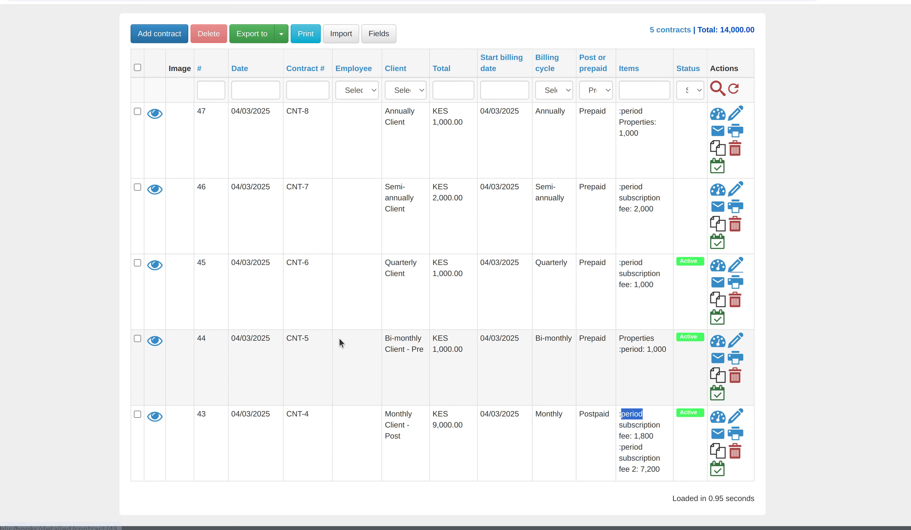
pyautogui.scroll(-2, 319, 358)
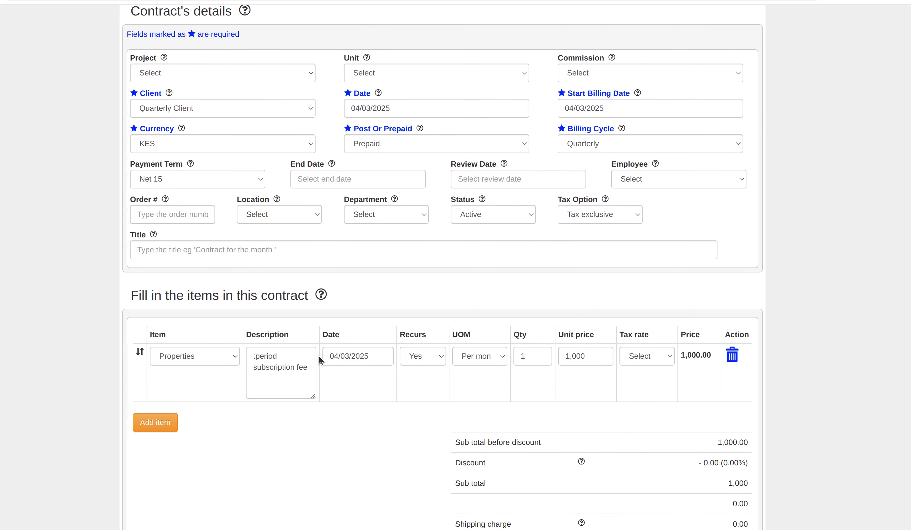
pyautogui.hotkey('alt', 'Left')
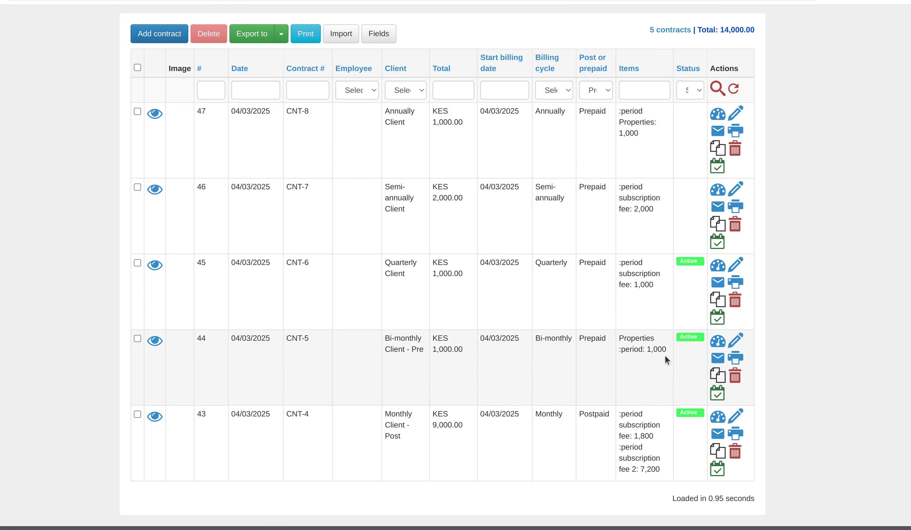
# Open contract CNT-4 and inspect its two item descriptions.
pyautogui.click(734, 419)
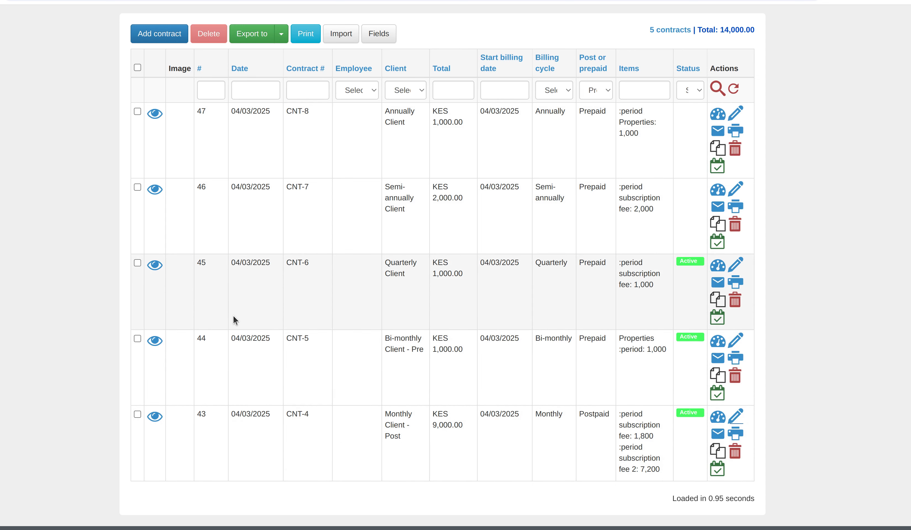
pyautogui.scroll(-3, 233, 315)
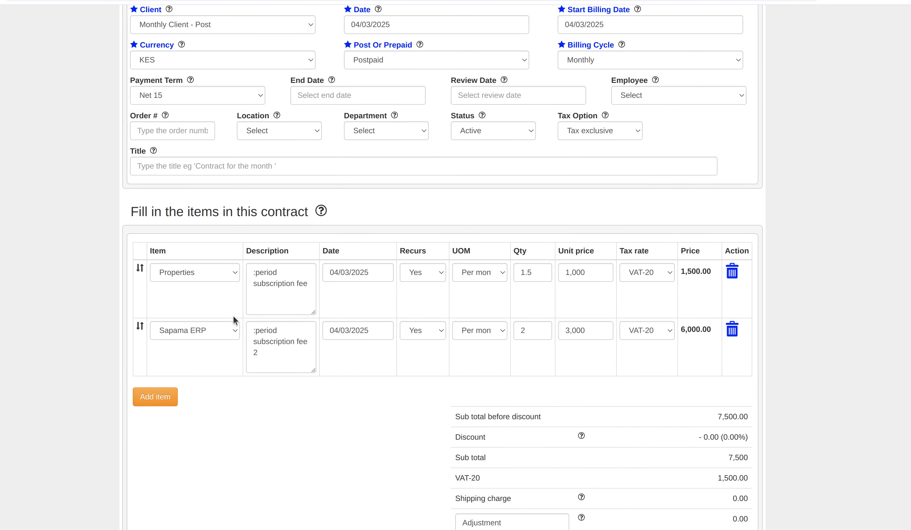
pyautogui.click(288, 277)
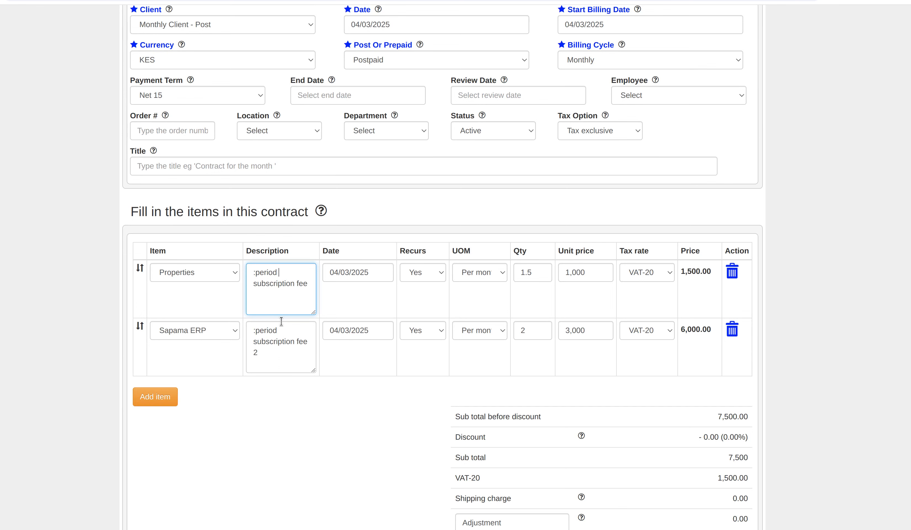
pyautogui.click(286, 353)
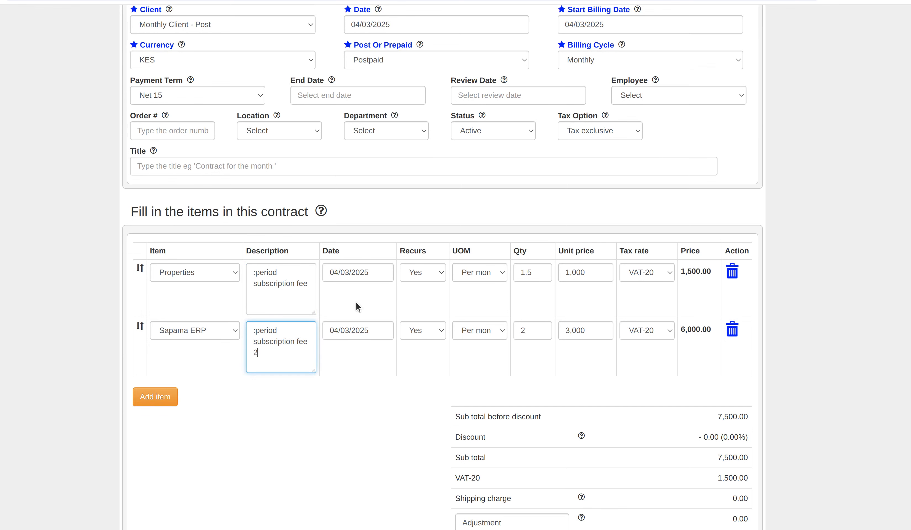
pyautogui.scroll(3, 377, 271)
pyautogui.scroll(1, 377, 272)
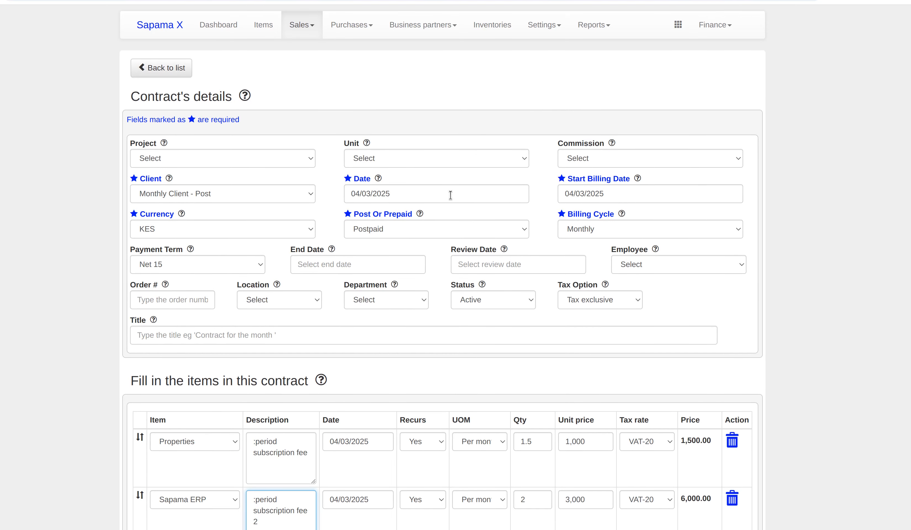
# Check CNT-4's Postpaid setting and confirm its billing cycle stays Monthly.
pyautogui.click(361, 230)
pyautogui.click(362, 230)
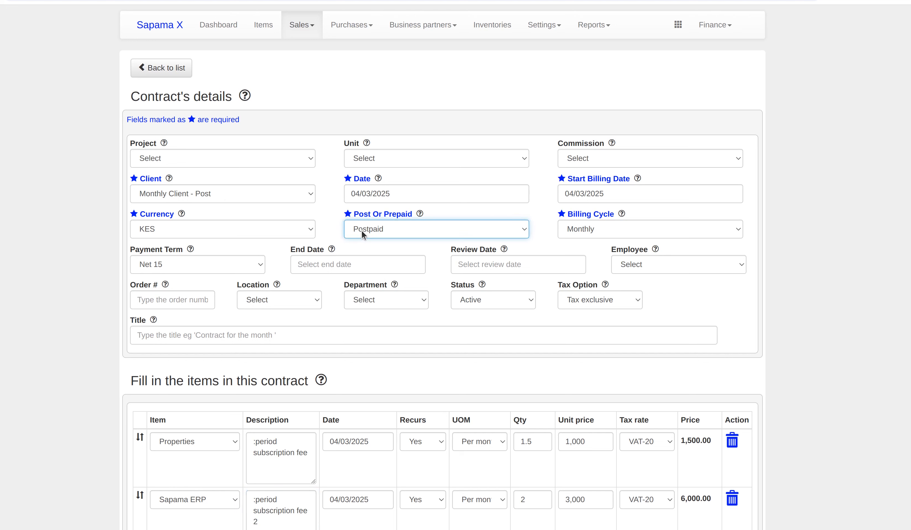
pyautogui.click(594, 230)
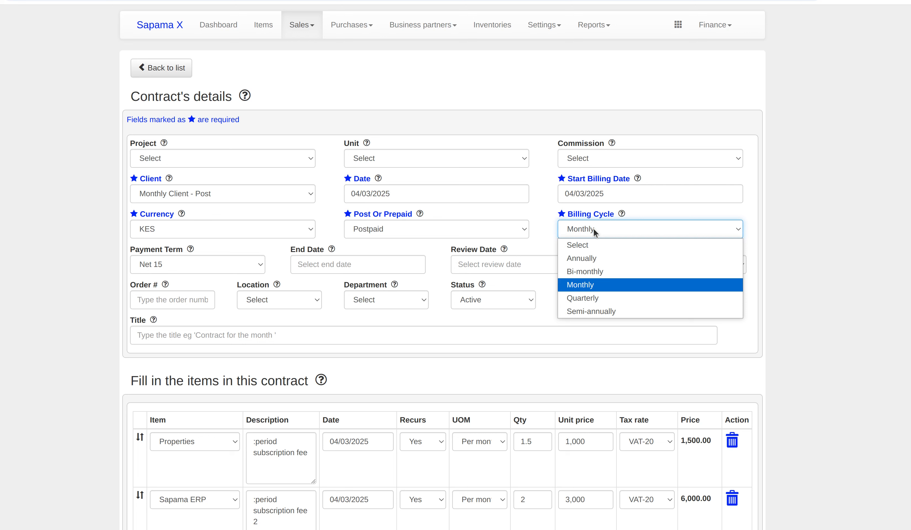
pyautogui.click(594, 230)
pyautogui.click(594, 230)
pyautogui.click(594, 229)
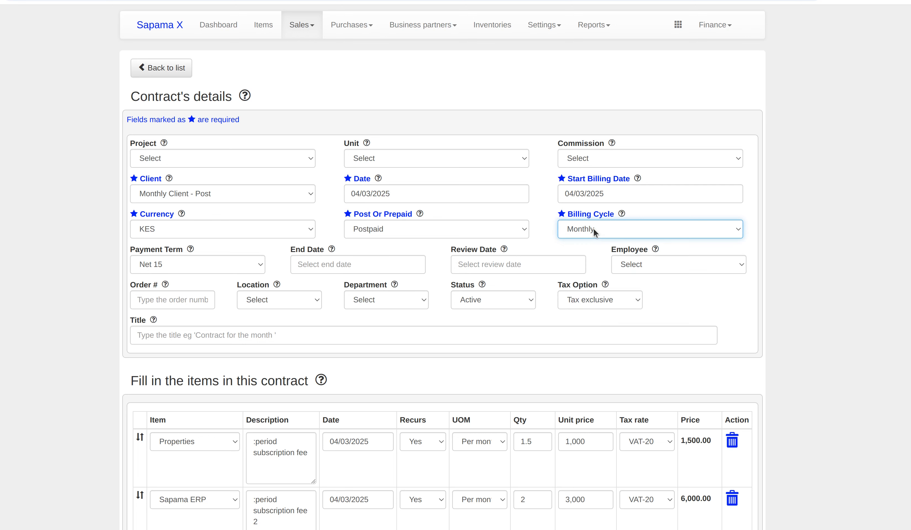
# Return to the contracts list via Sales > Contracts.
pyautogui.moveTo(302, 24)
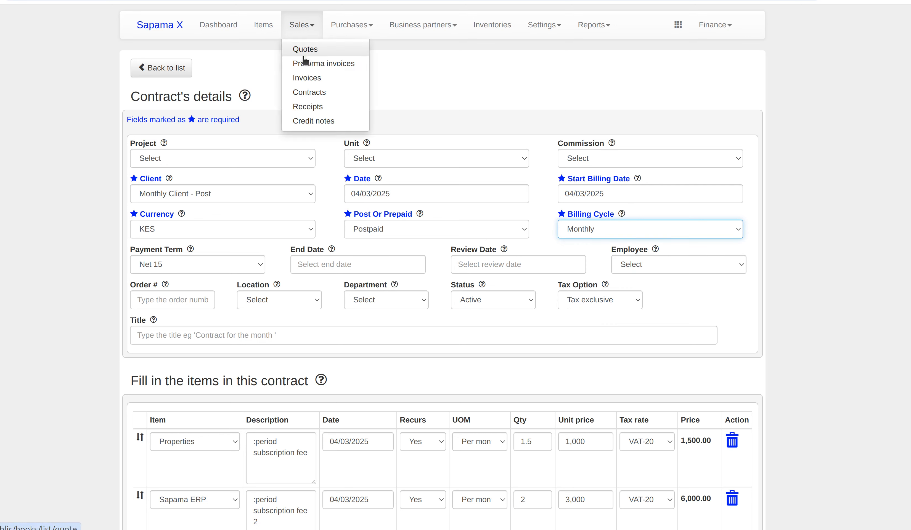
pyautogui.click(303, 93)
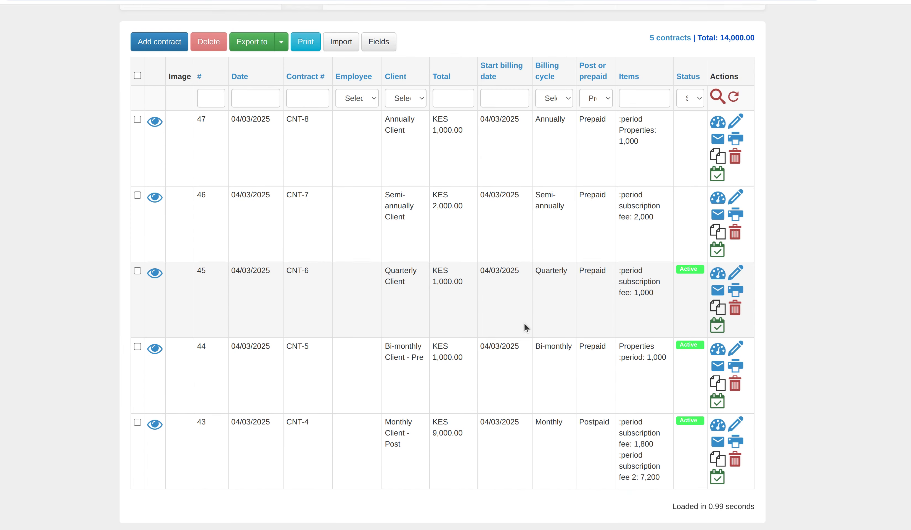
pyautogui.scroll(-3, 524, 323)
# Highlight the Monthly, Bi-monthly and Quarterly cycles of CNT-4, CNT-5 and CNT-6, then bring up the Sales menu.
pyautogui.doubleClick(543, 348)
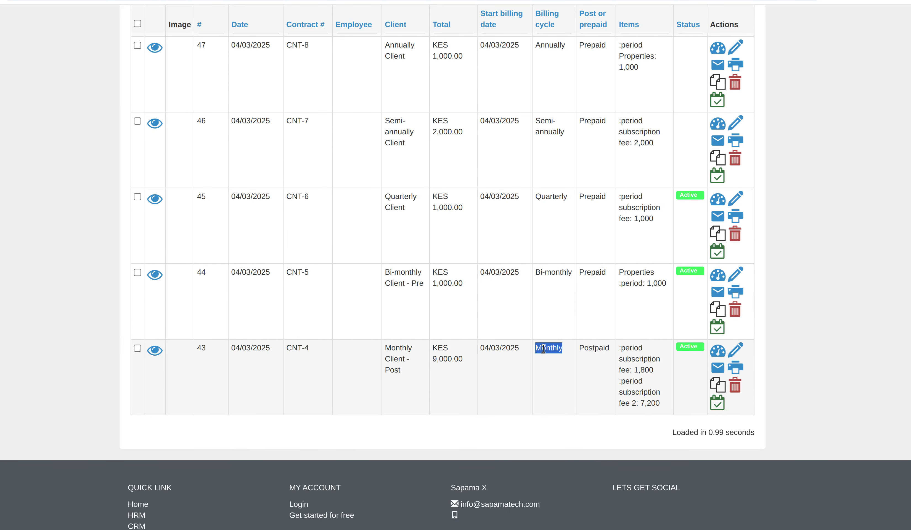
pyautogui.click(554, 270)
pyautogui.doubleClick(555, 270)
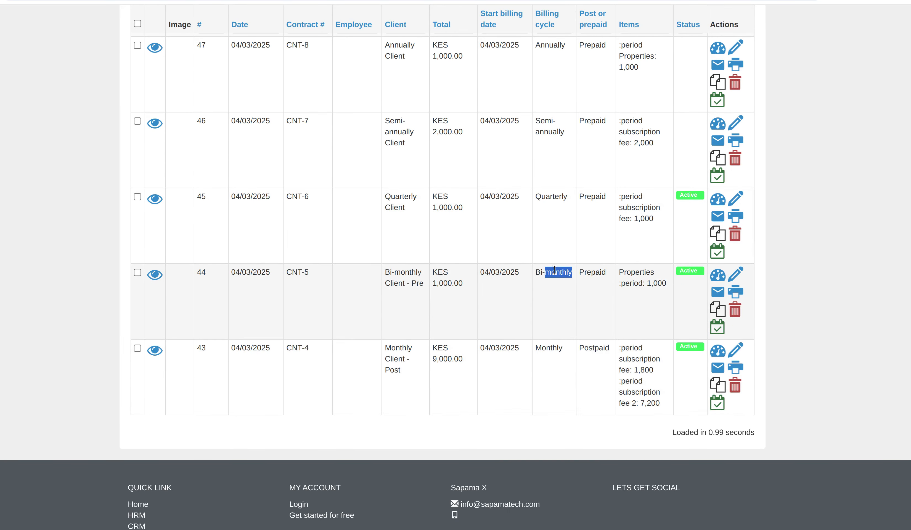
pyautogui.doubleClick(546, 197)
pyautogui.scroll(3, 548, 200)
pyautogui.click(297, 20)
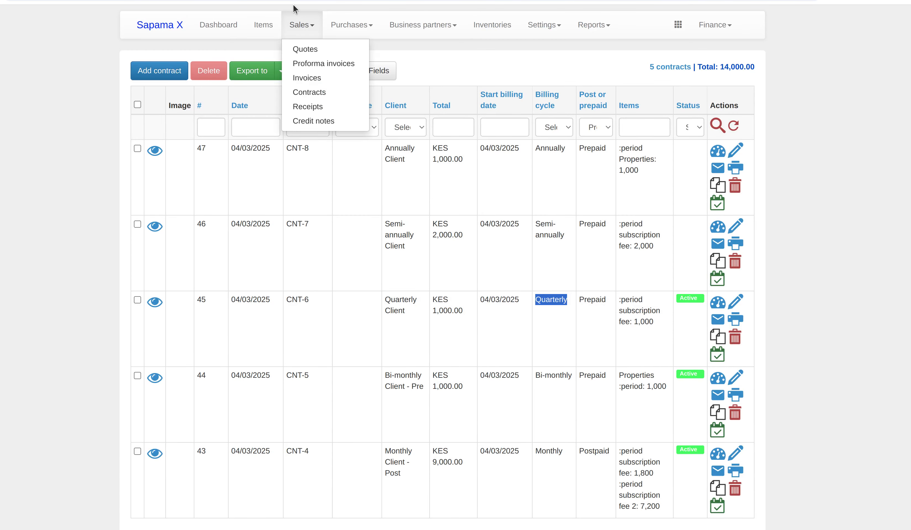
# Set a new invoice to Batch transactions with the Monthly billing cycle, loading the 9,000.00 contract.
pyautogui.click(310, 79)
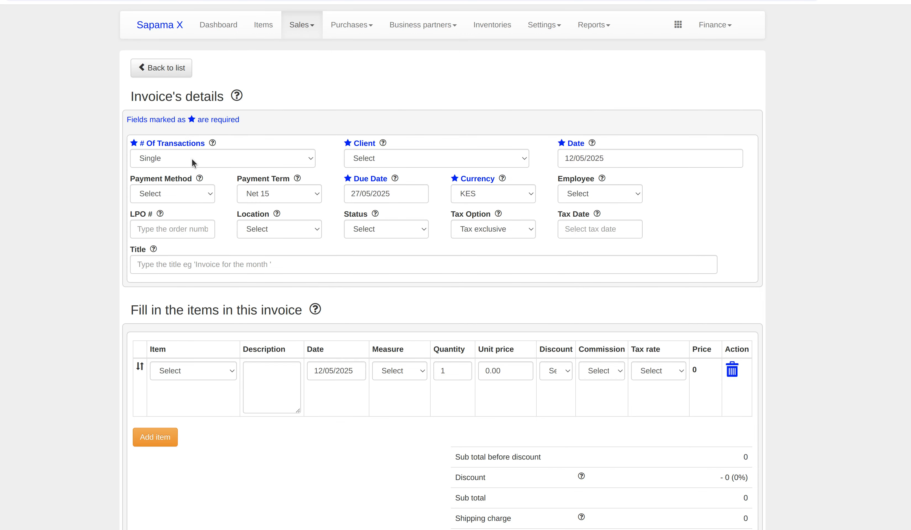
pyautogui.click(193, 158)
pyautogui.click(194, 201)
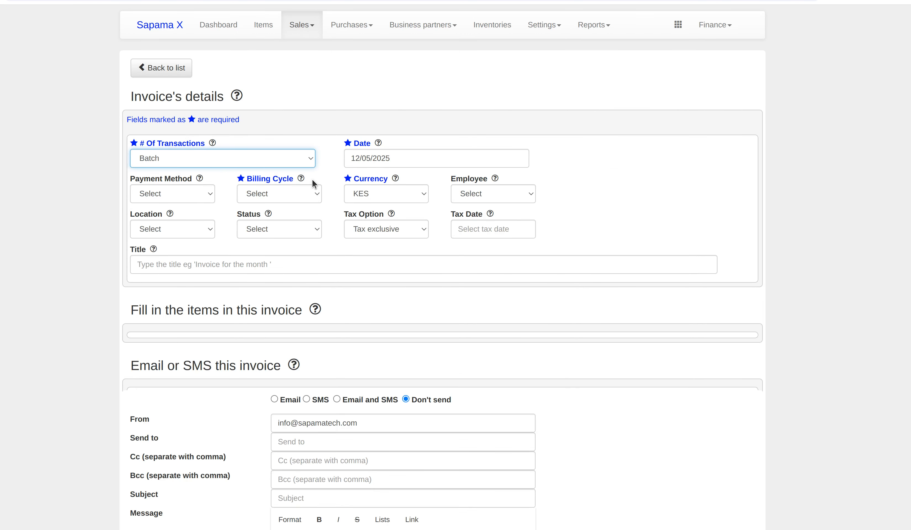
pyautogui.click(256, 198)
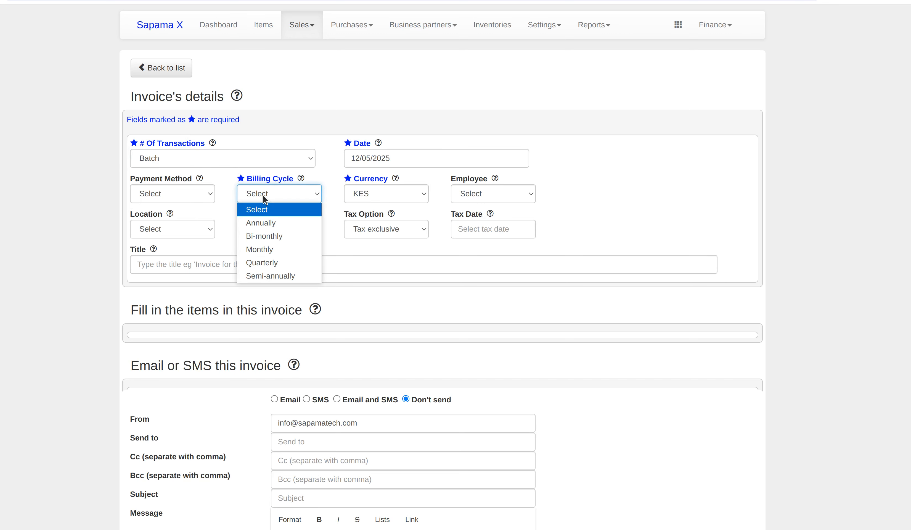
pyautogui.click(271, 250)
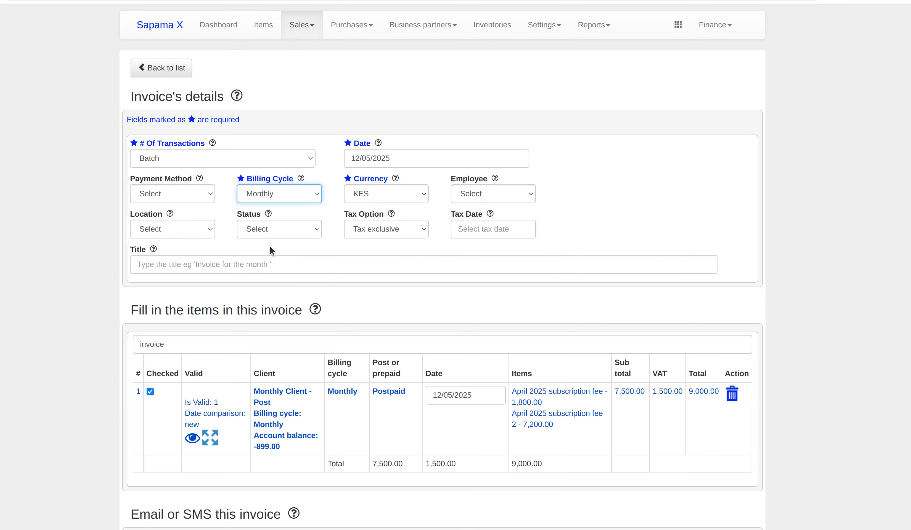
pyautogui.scroll(-5, 388, 310)
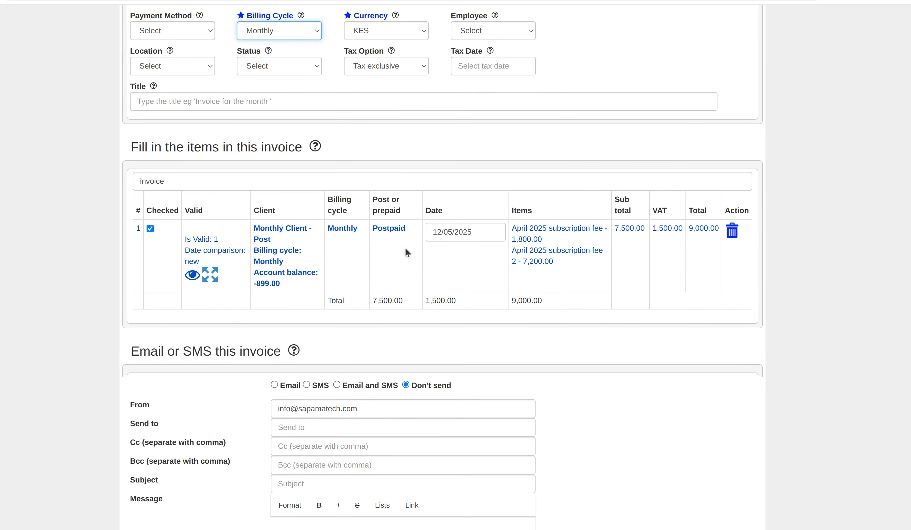
pyautogui.scroll(5, 288, 235)
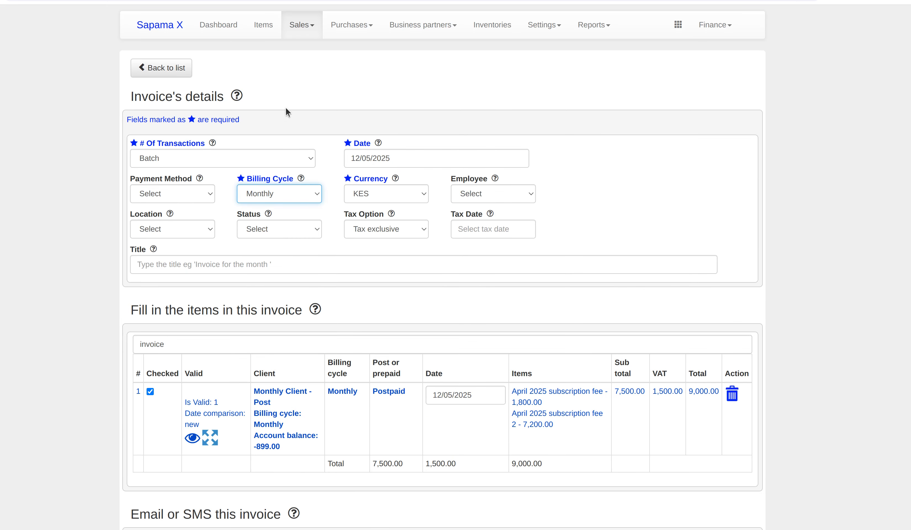
# Check CNT-4's Monthly billing cycle in the contracts list.
pyautogui.moveTo(301, 29)
pyautogui.click(308, 90)
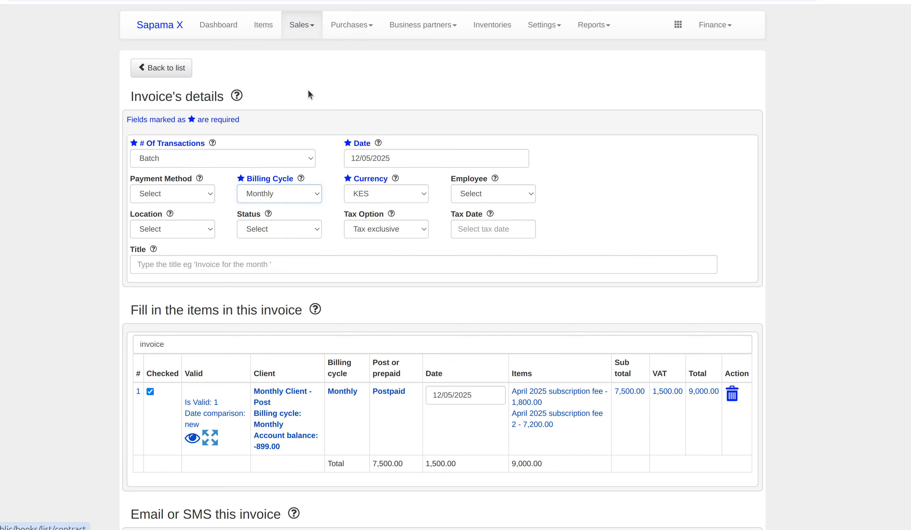
pyautogui.scroll(-2, 629, 348)
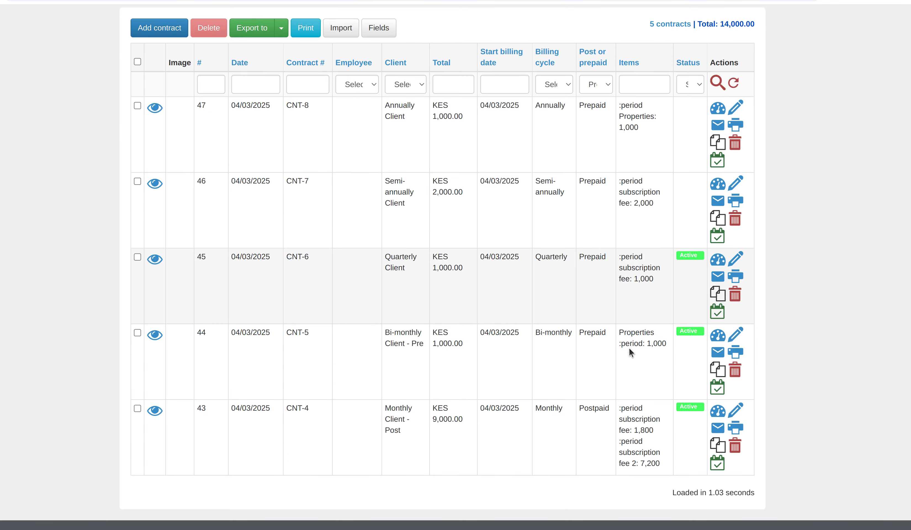
pyautogui.doubleClick(545, 408)
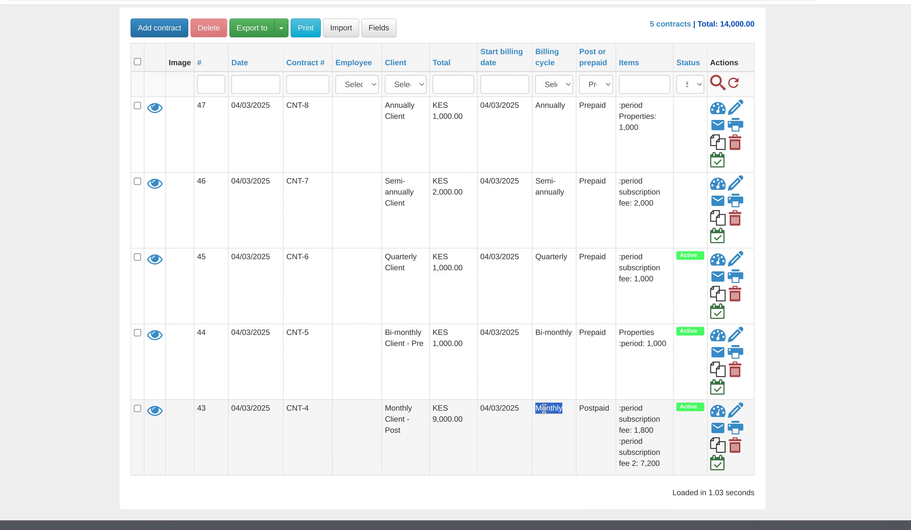
pyautogui.scroll(1, 545, 408)
# Create a Batch invoice on the Monthly billing cycle and save it as INV-98.
pyautogui.moveTo(292, 34)
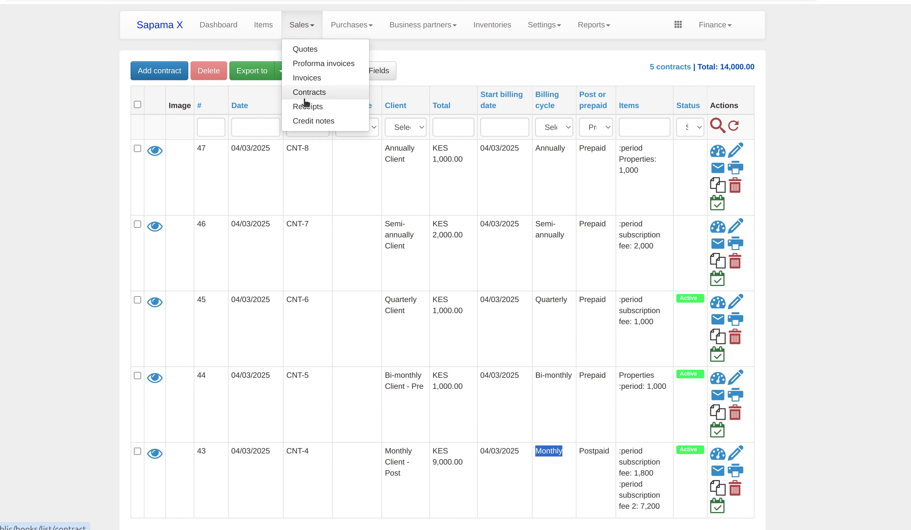
pyautogui.click(307, 81)
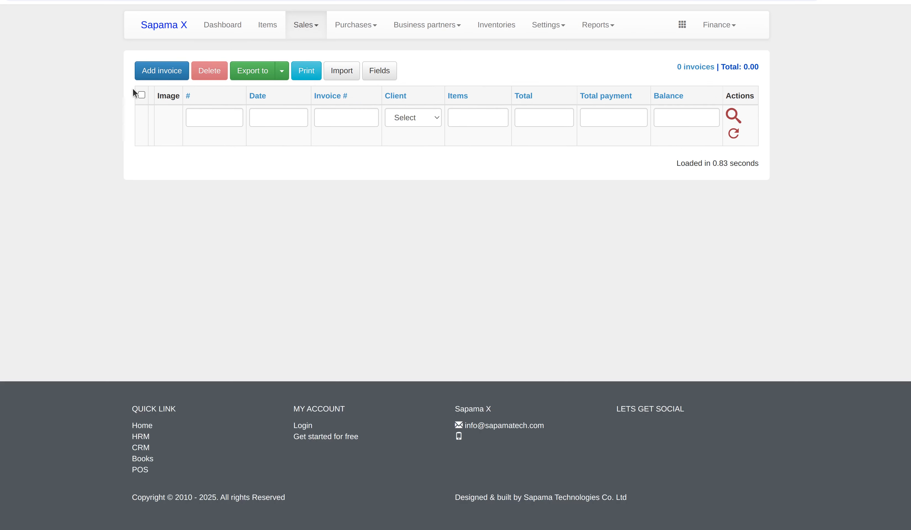
pyautogui.click(159, 72)
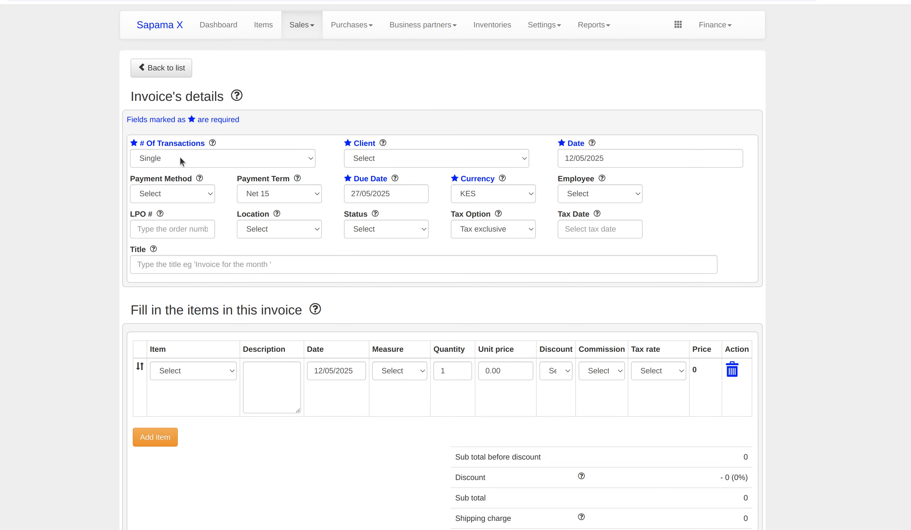
pyautogui.click(193, 160)
pyautogui.click(196, 200)
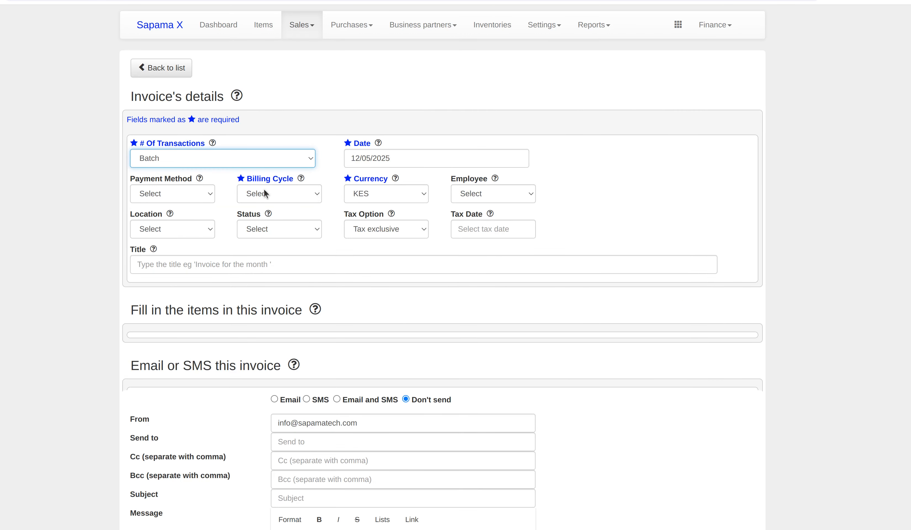
pyautogui.click(273, 193)
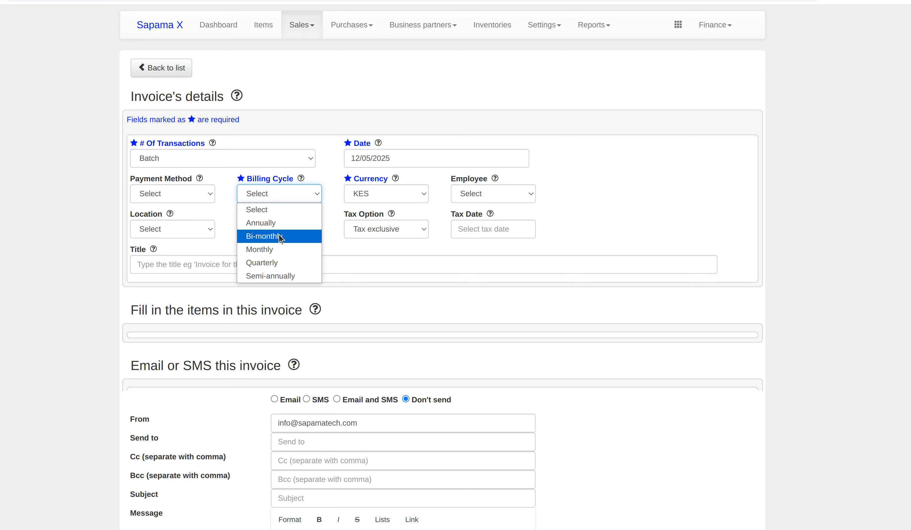
pyautogui.click(269, 249)
pyautogui.scroll(-1, 402, 313)
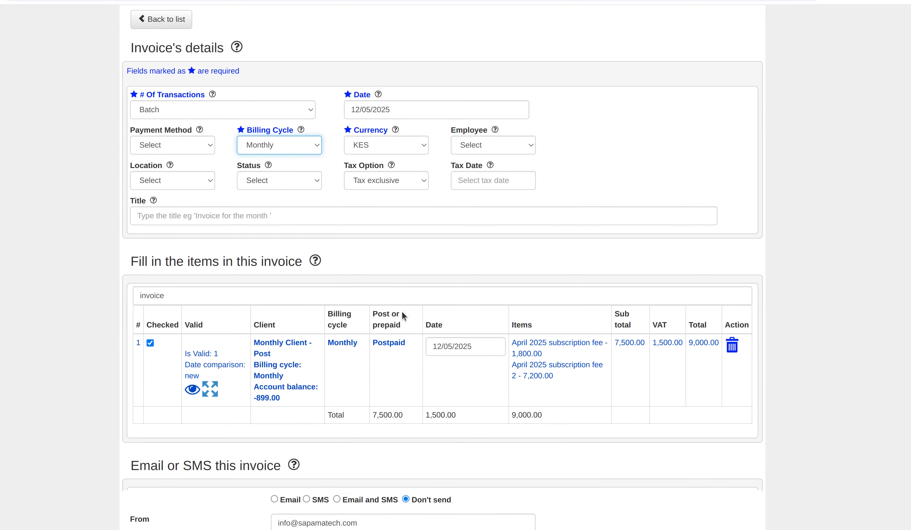
pyautogui.scroll(-13, 402, 311)
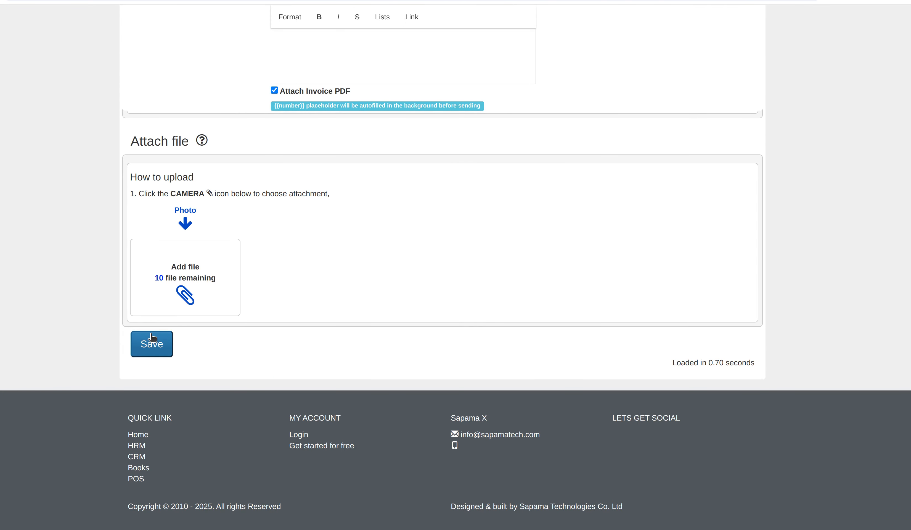
pyautogui.click(152, 338)
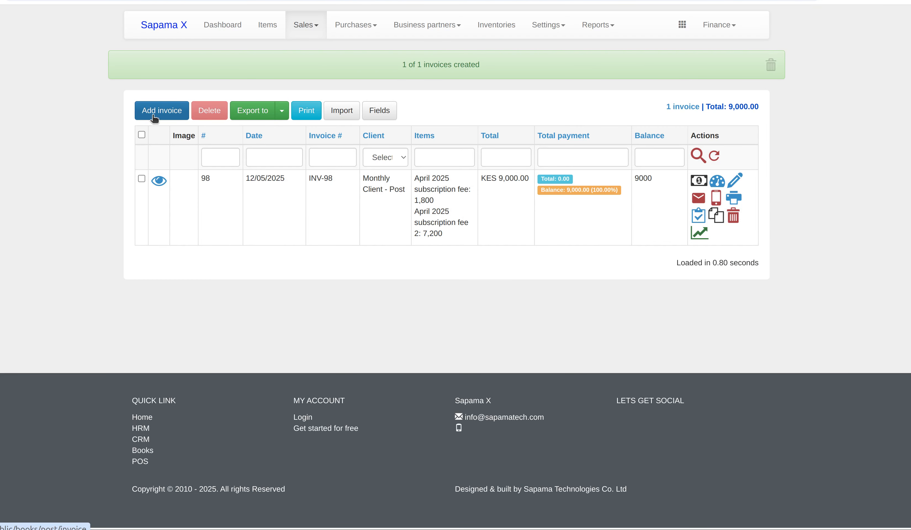
# Start a new invoice set to Batch with the Monthly billing cycle.
pyautogui.click(154, 117)
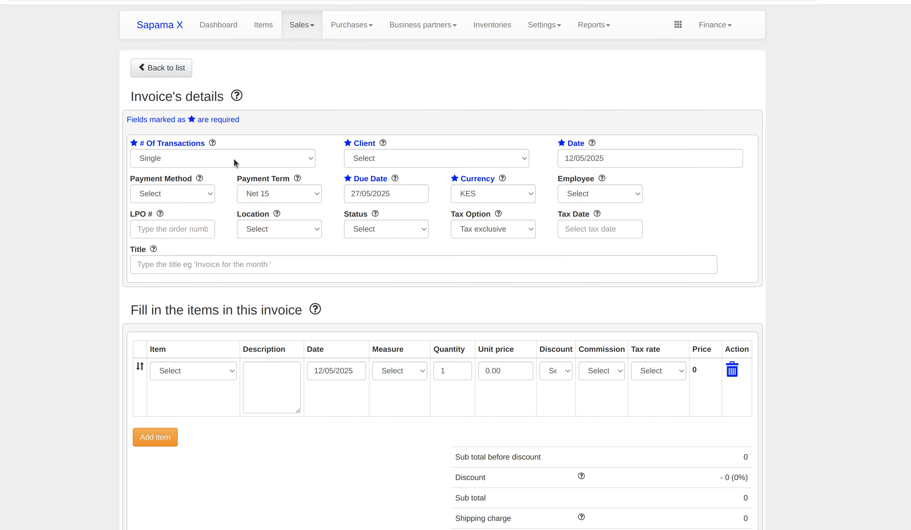
pyautogui.click(235, 163)
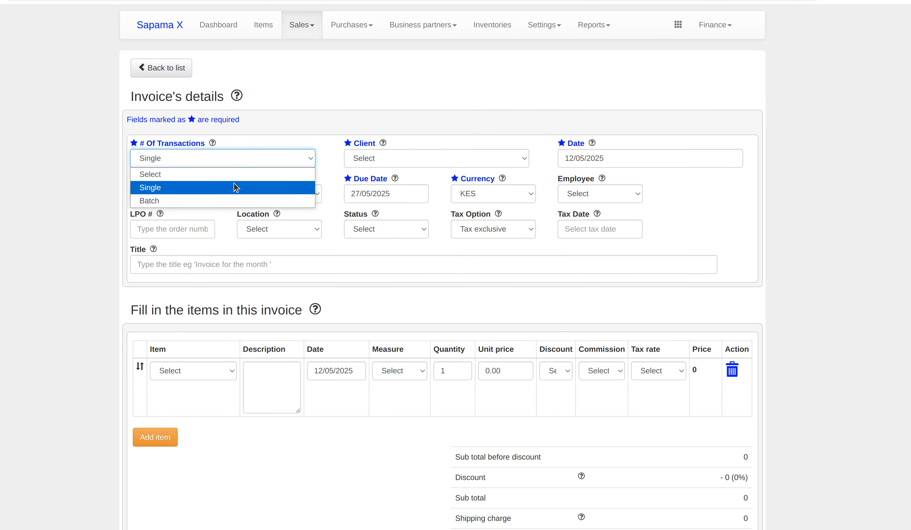
pyautogui.click(236, 195)
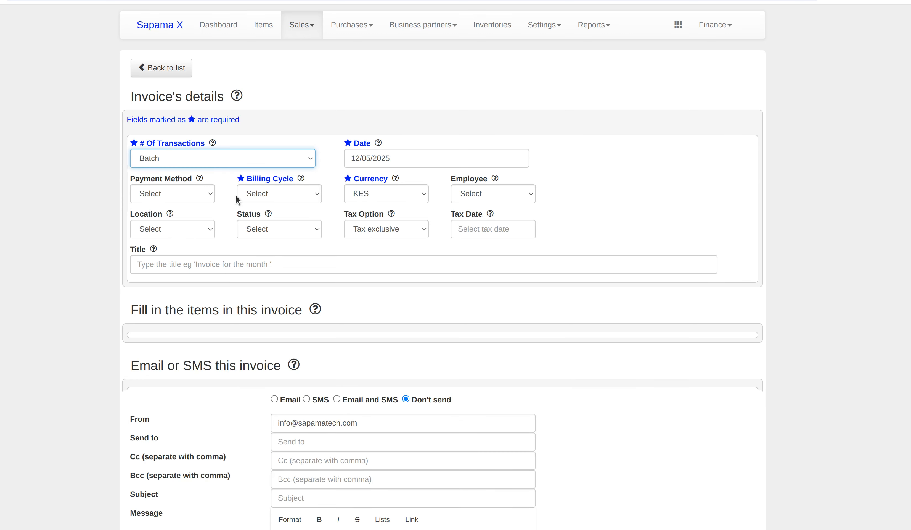
pyautogui.click(302, 196)
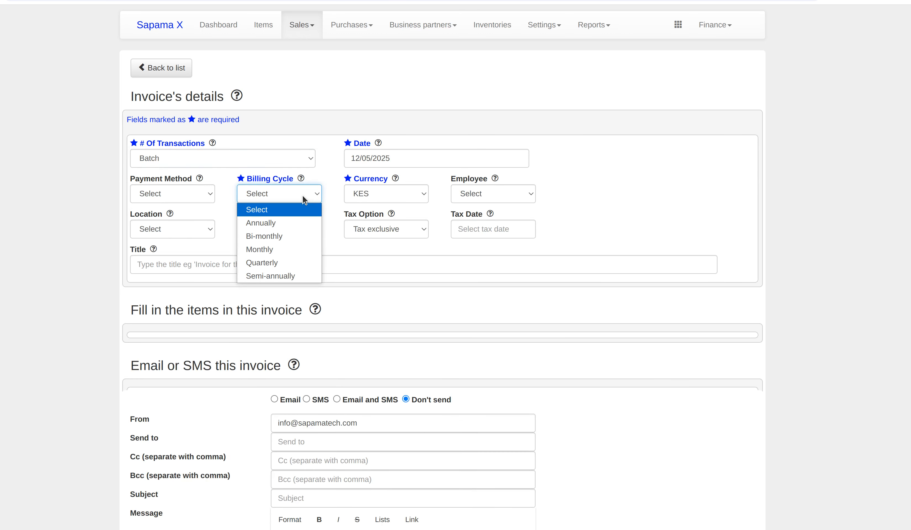
pyautogui.click(297, 250)
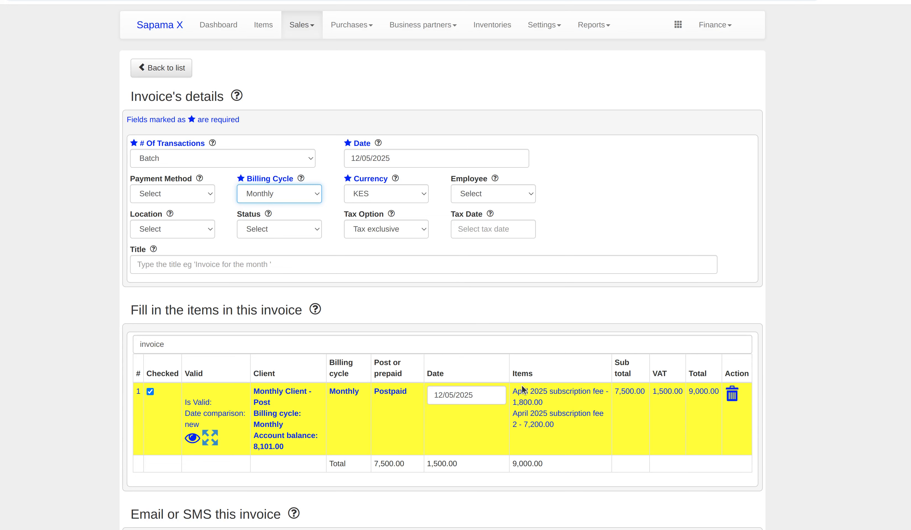
# Inspect the loaded rows' Postpaid type, April 2025 months and 1,800.00 fee.
pyautogui.doubleClick(519, 392)
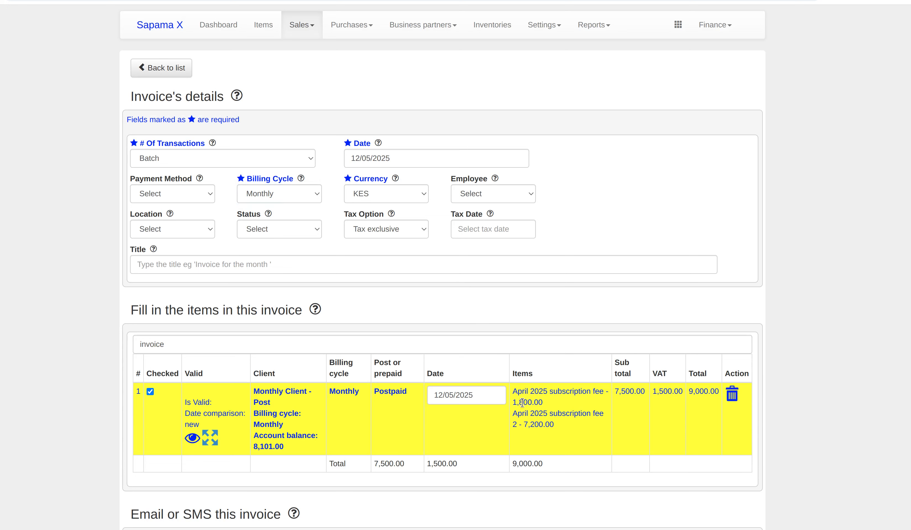
pyautogui.doubleClick(523, 403)
pyautogui.doubleClick(522, 411)
pyautogui.click(386, 401)
pyautogui.doubleClick(386, 395)
pyautogui.doubleClick(529, 400)
pyautogui.doubleClick(521, 391)
pyautogui.doubleClick(393, 391)
pyautogui.doubleClick(522, 392)
pyautogui.doubleClick(524, 411)
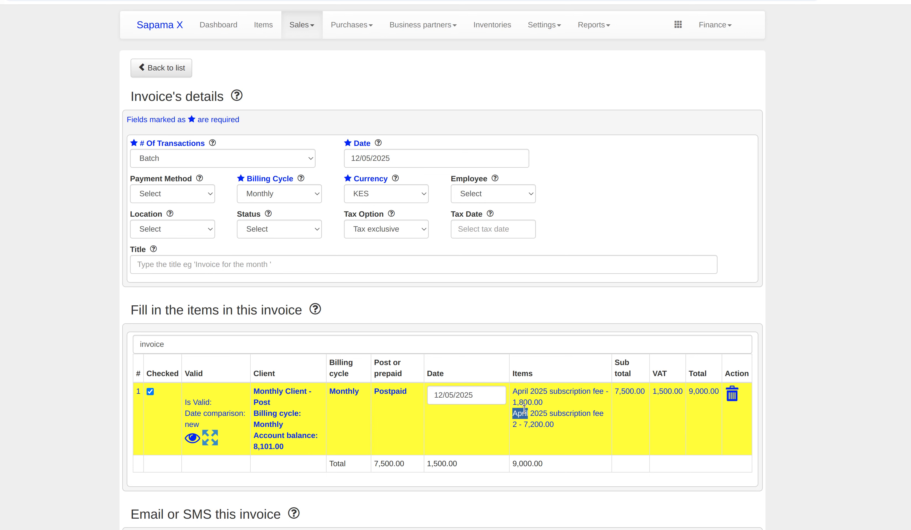
pyautogui.click(291, 194)
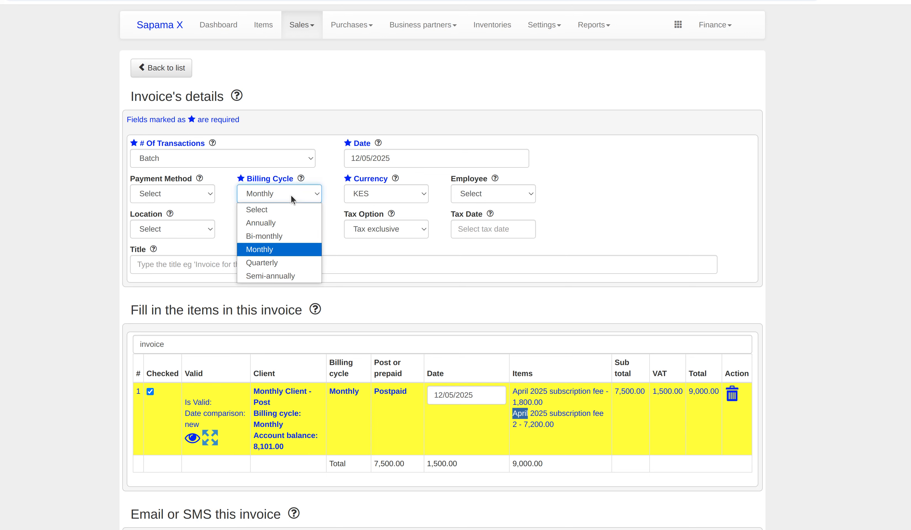
# Switch to the Quarterly cycle, check the Prepaid May fee, and save as INV-99.
pyautogui.click(287, 262)
pyautogui.scroll(-4, 376, 266)
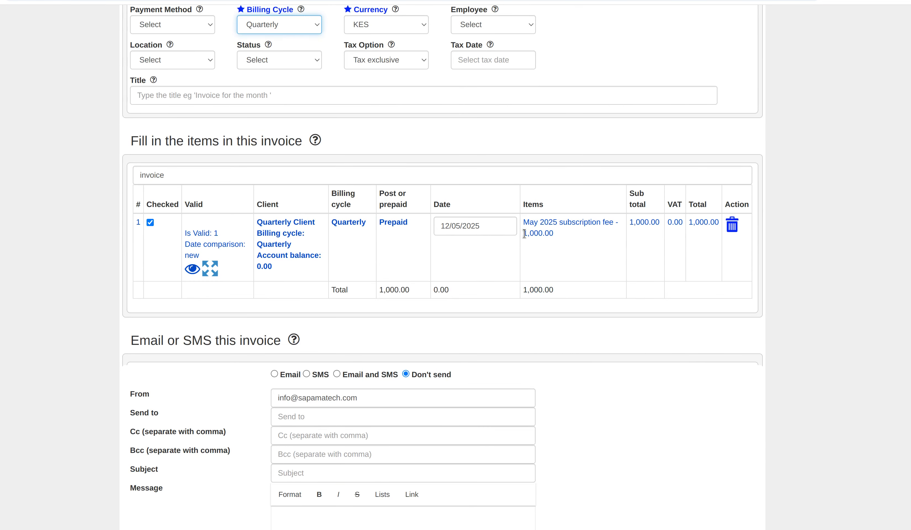
pyautogui.doubleClick(394, 226)
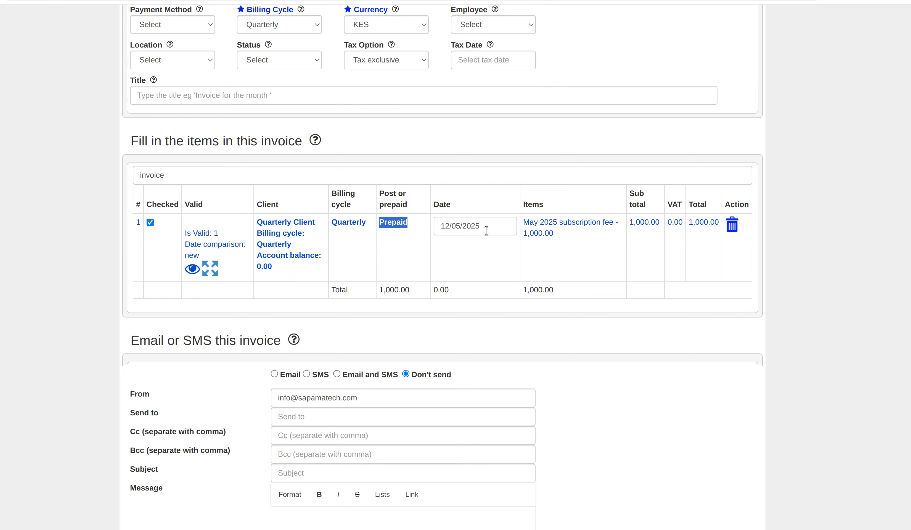
pyautogui.doubleClick(532, 222)
pyautogui.scroll(-10, 327, 277)
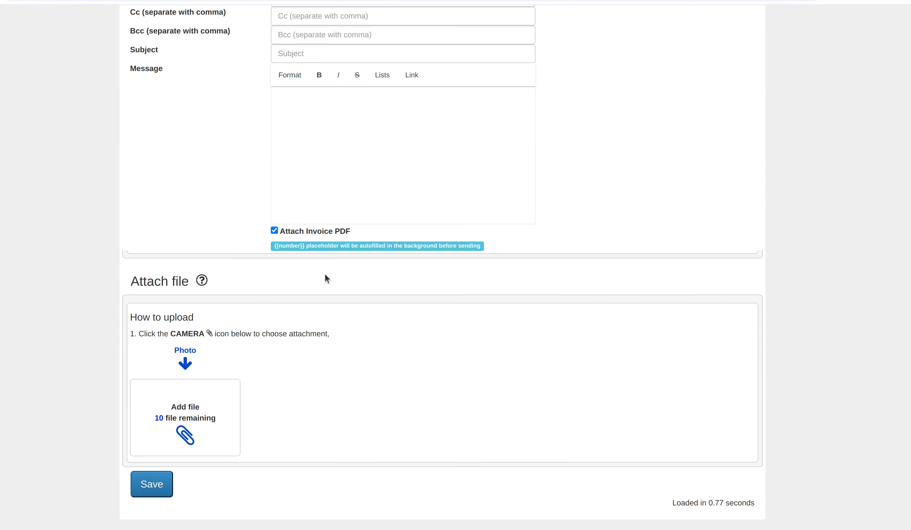
pyautogui.click(145, 486)
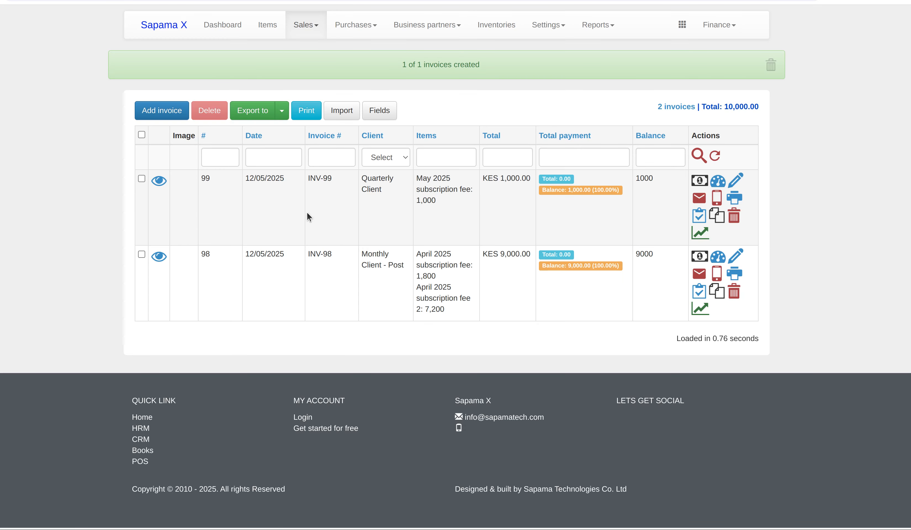
# Create a Batch invoice on the Bi-monthly cycle and save it as INV-100 for KES 1,000.00.
pyautogui.click(163, 111)
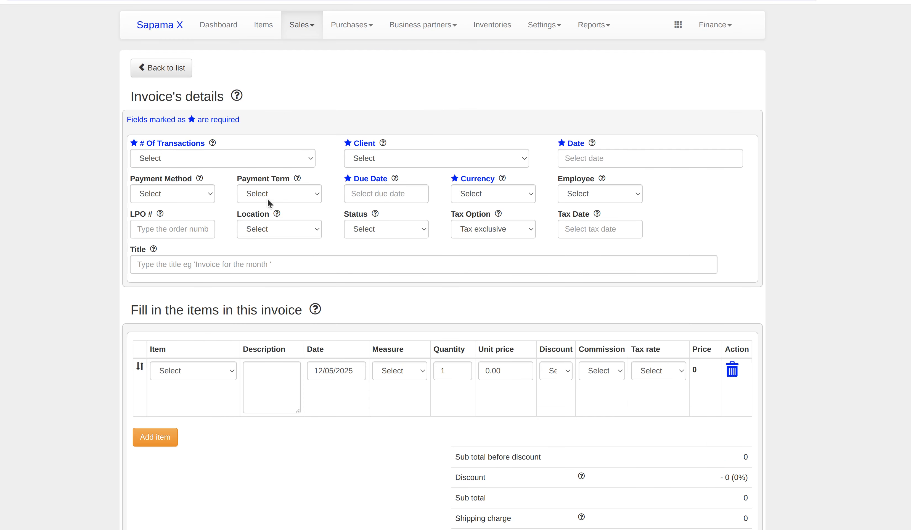
pyautogui.click(242, 160)
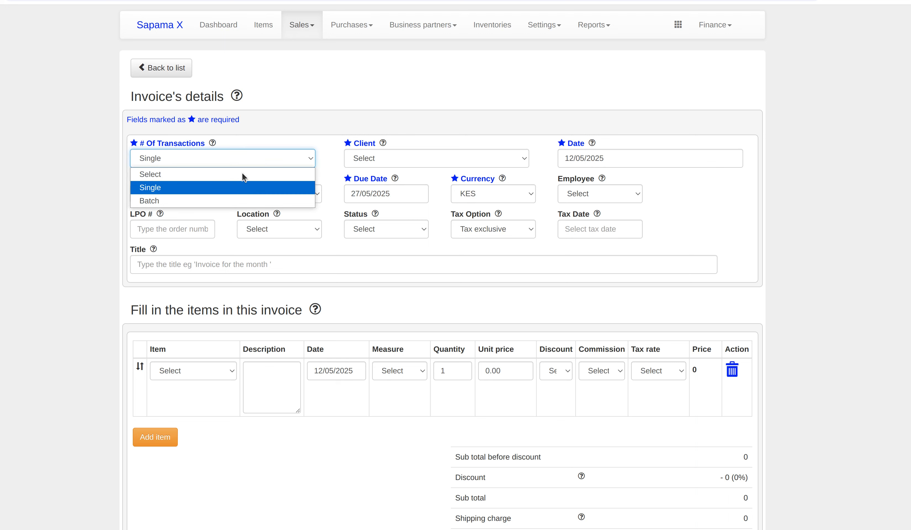
pyautogui.click(244, 198)
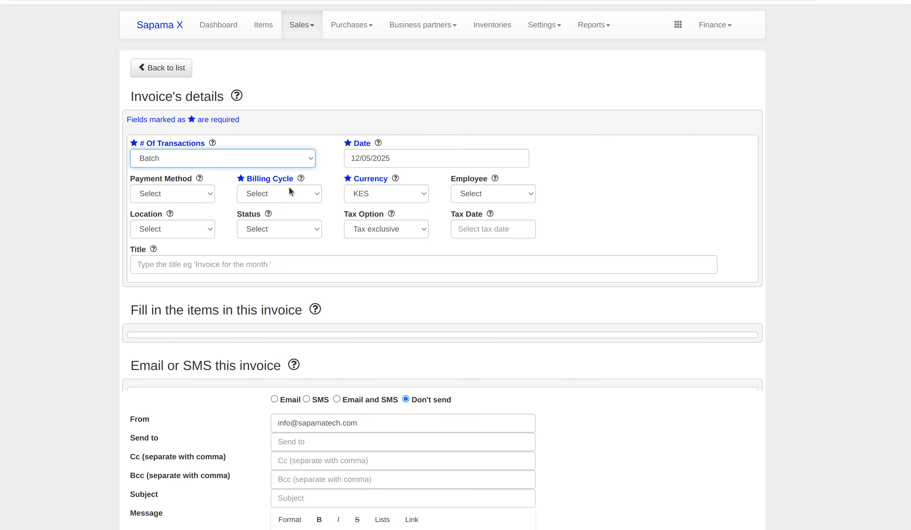
pyautogui.click(273, 193)
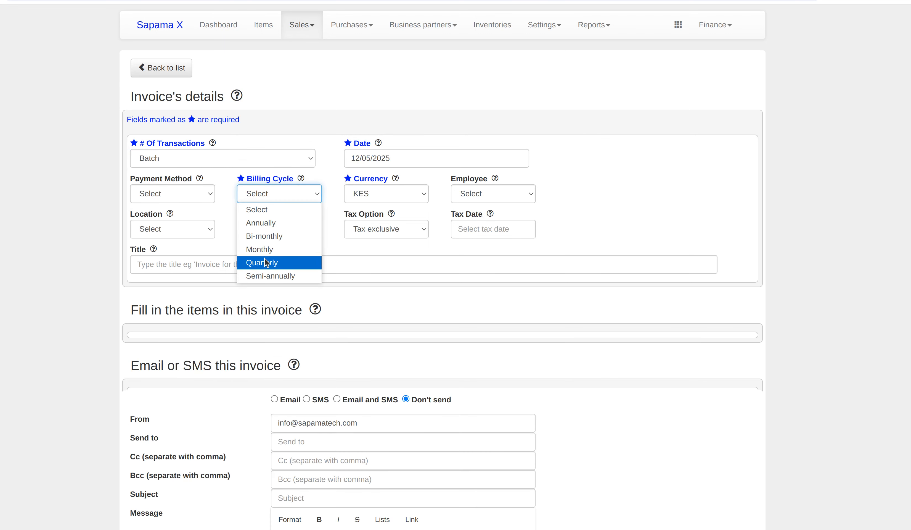
pyautogui.click(269, 240)
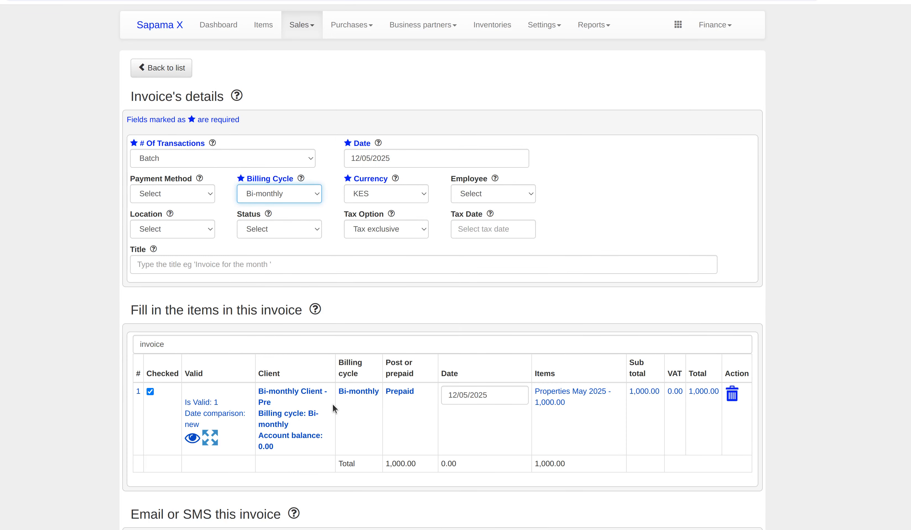
pyautogui.scroll(-15, 333, 403)
pyautogui.click(154, 341)
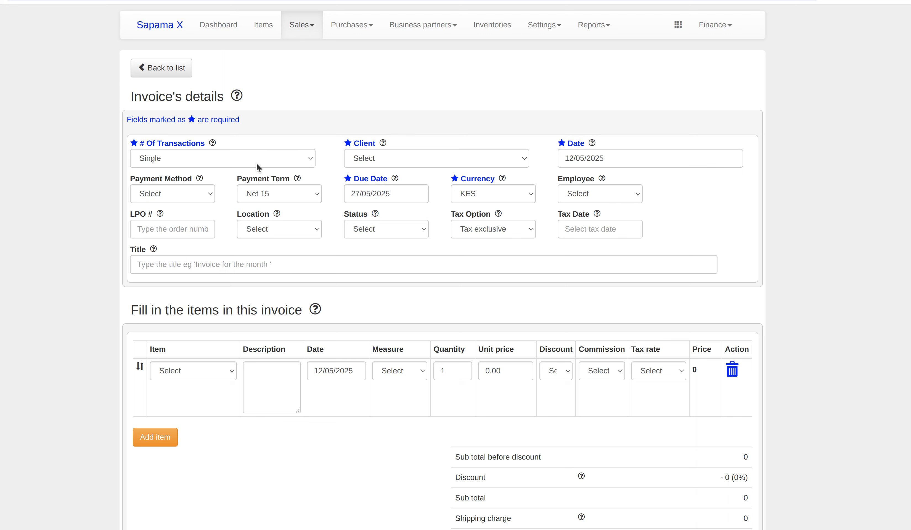
# Set the new invoice to Batch on the Quarterly cycle, loading Quarterly Client's 1,000.00 row.
pyautogui.click(254, 158)
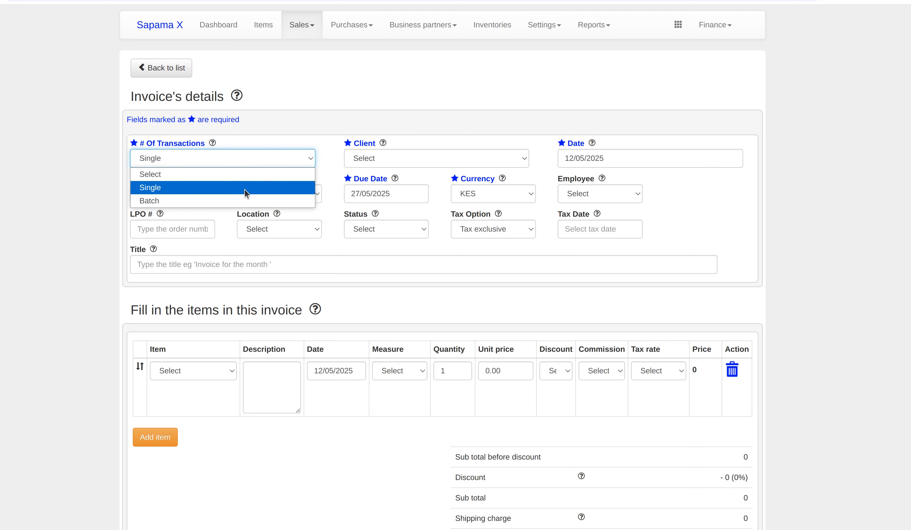
pyautogui.click(248, 200)
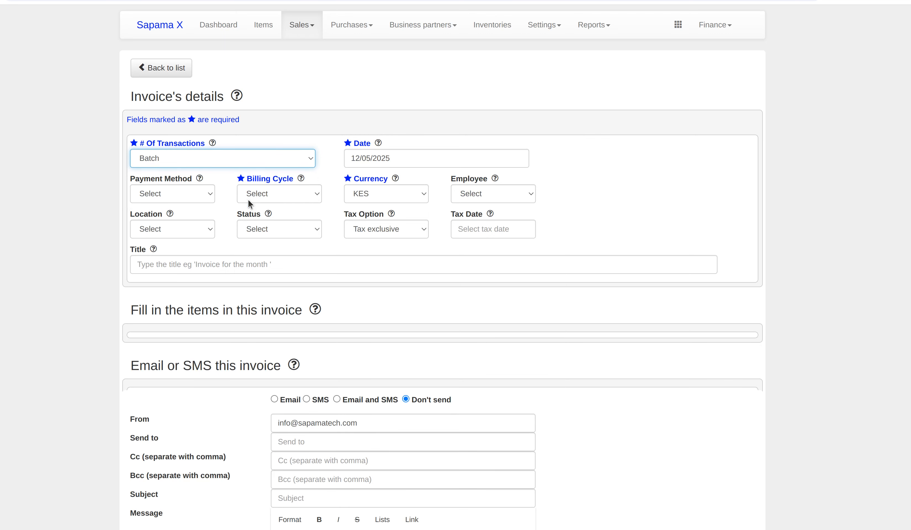
pyautogui.click(294, 186)
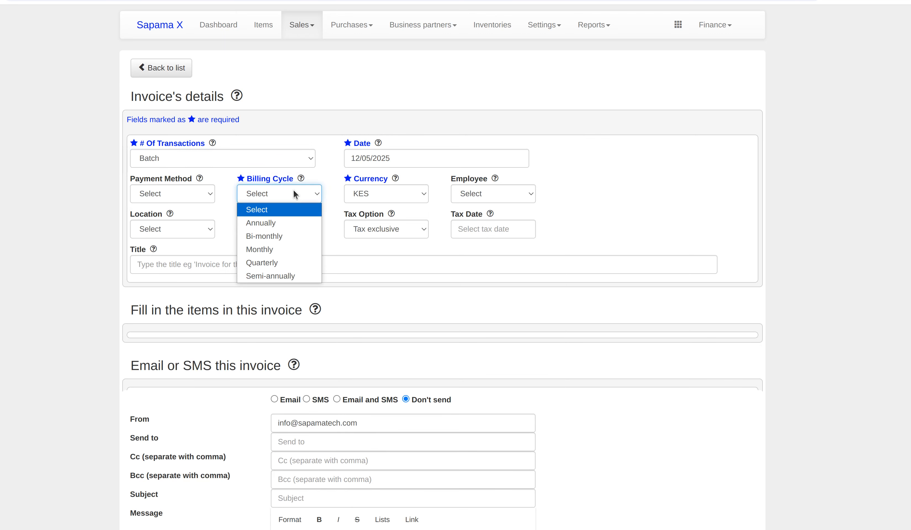
pyautogui.click(289, 263)
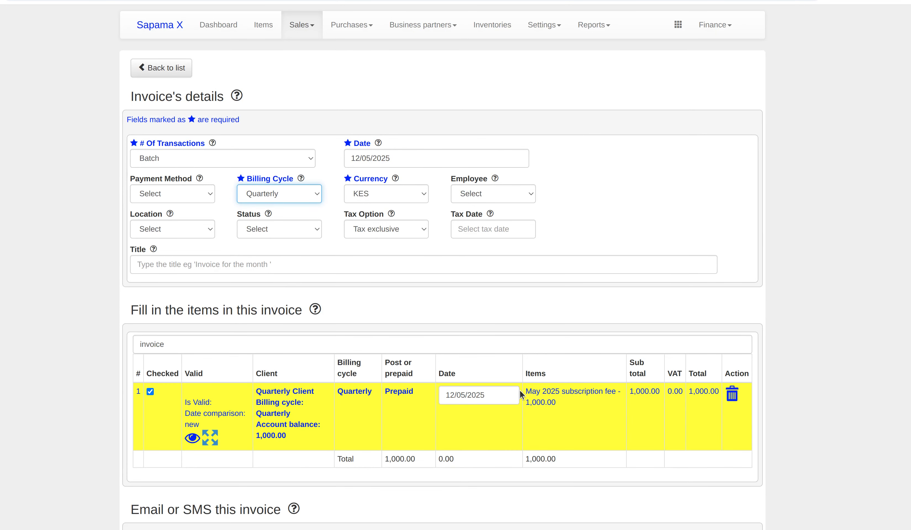
pyautogui.doubleClick(346, 393)
pyautogui.click(346, 393)
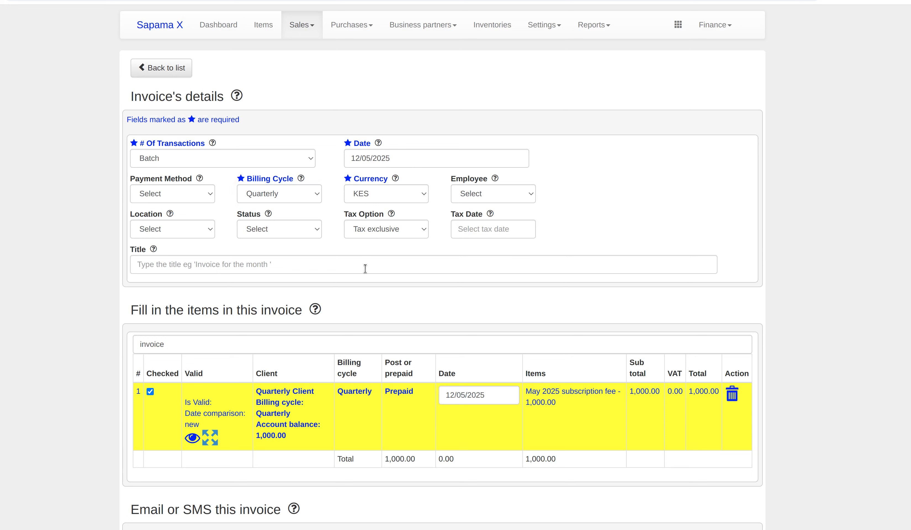
pyautogui.click(405, 159)
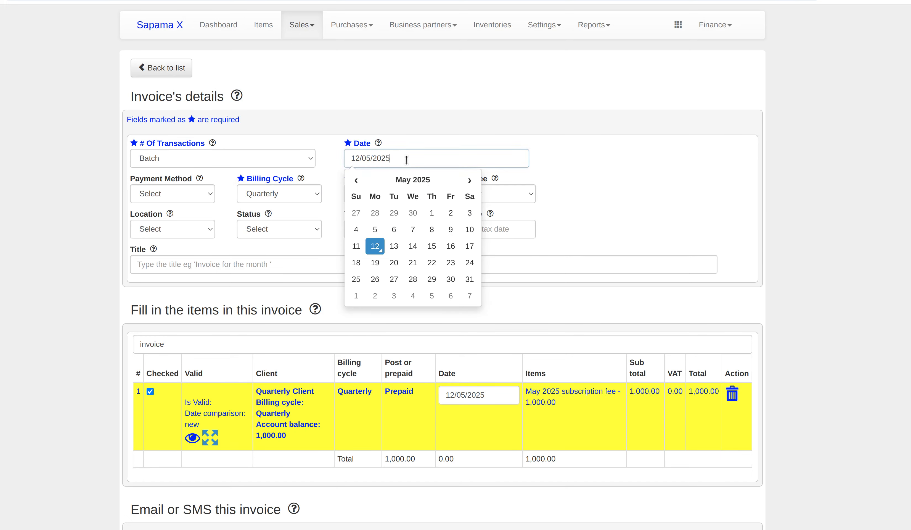
# Try invoice dates of 1 June and 1 July 2025, checking the row's Prepaid status.
pyautogui.click(468, 180)
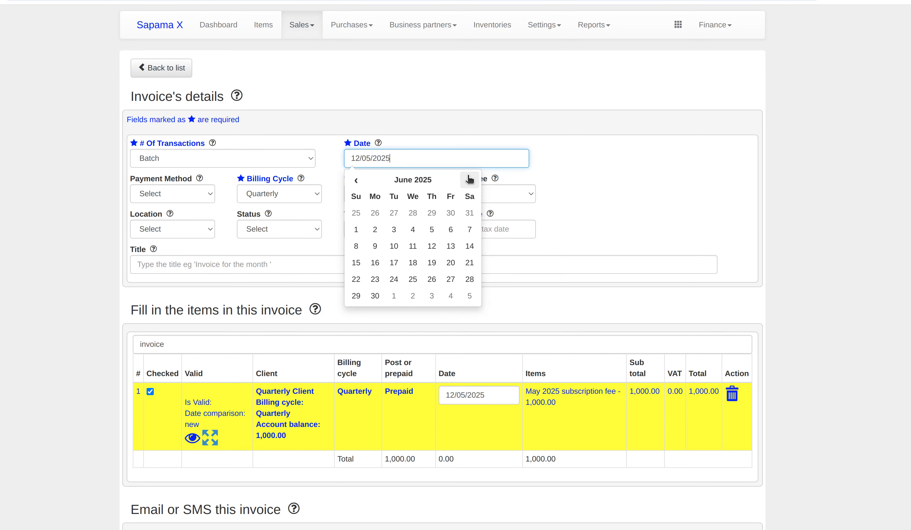
pyautogui.click(355, 230)
pyautogui.doubleClick(395, 392)
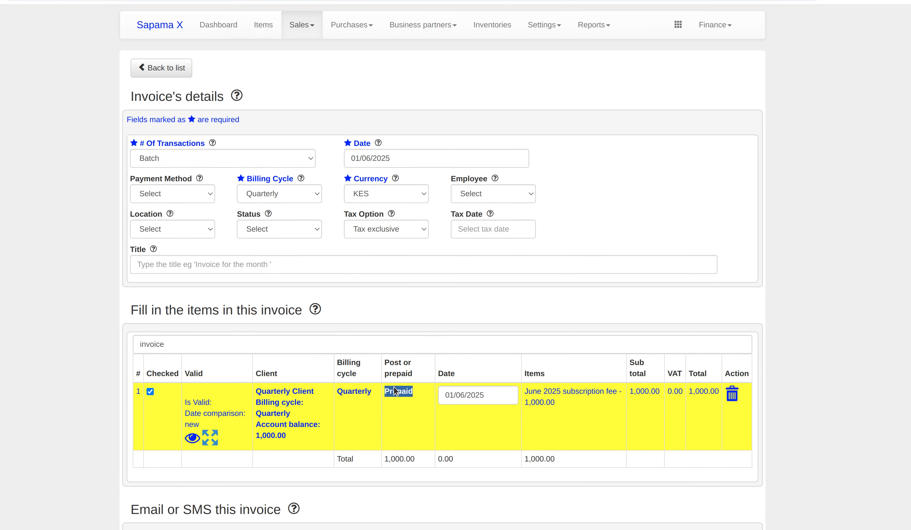
pyautogui.click(408, 160)
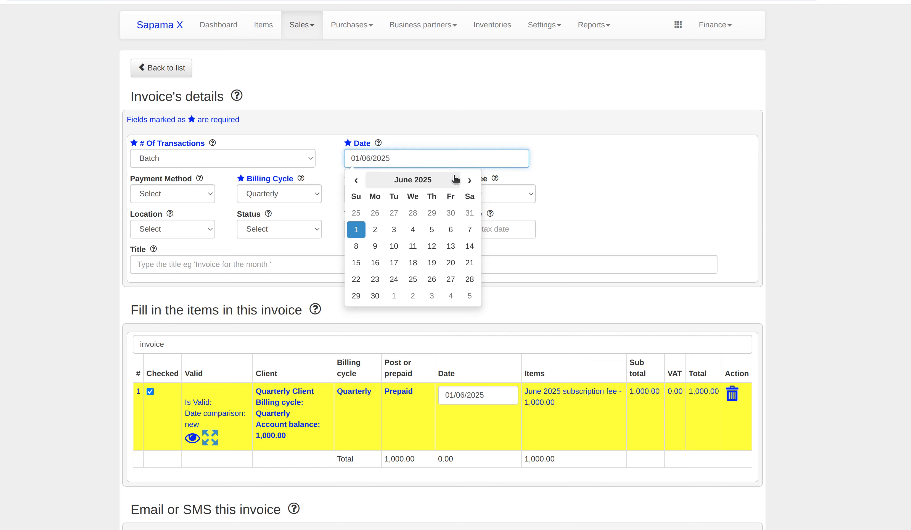
pyautogui.click(469, 180)
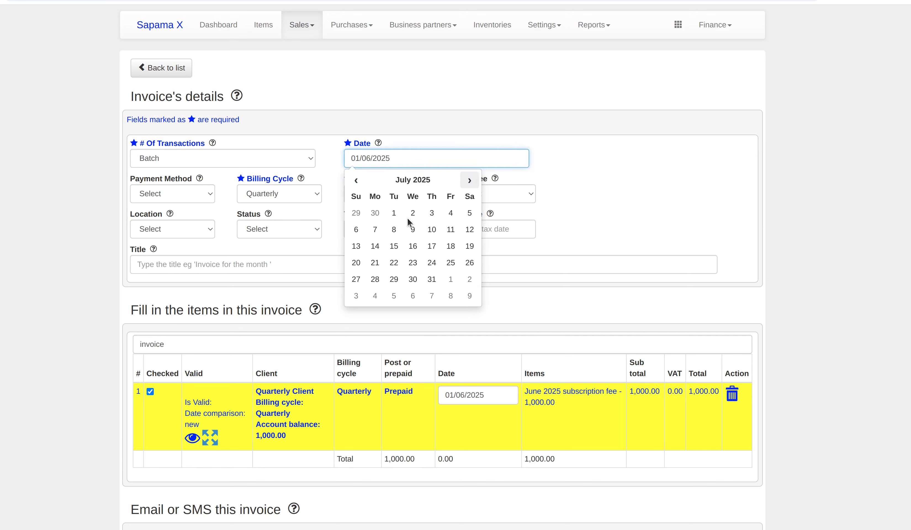
pyautogui.click(394, 213)
pyautogui.doubleClick(393, 391)
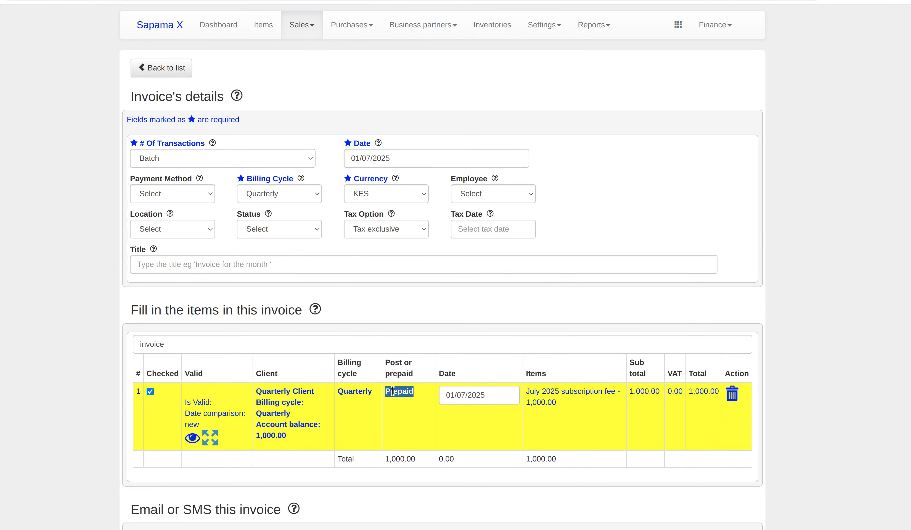
# Try 1 August and 1 September 2025 as invoice dates, checking the row each time.
pyautogui.click(409, 161)
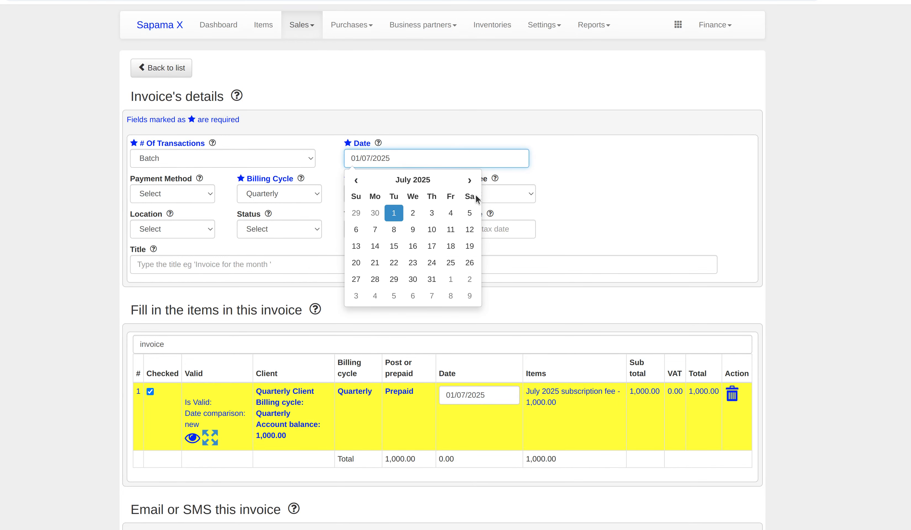
pyautogui.click(469, 180)
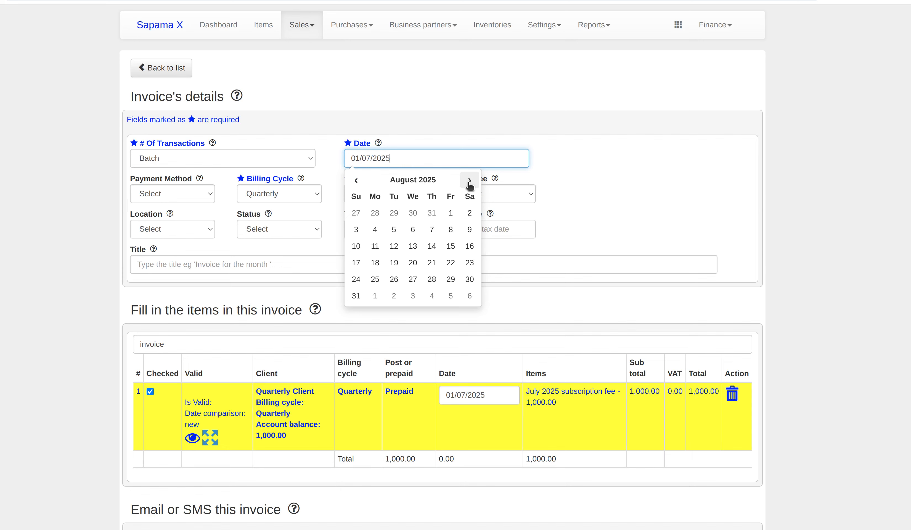
pyautogui.click(451, 213)
pyautogui.doubleClick(363, 392)
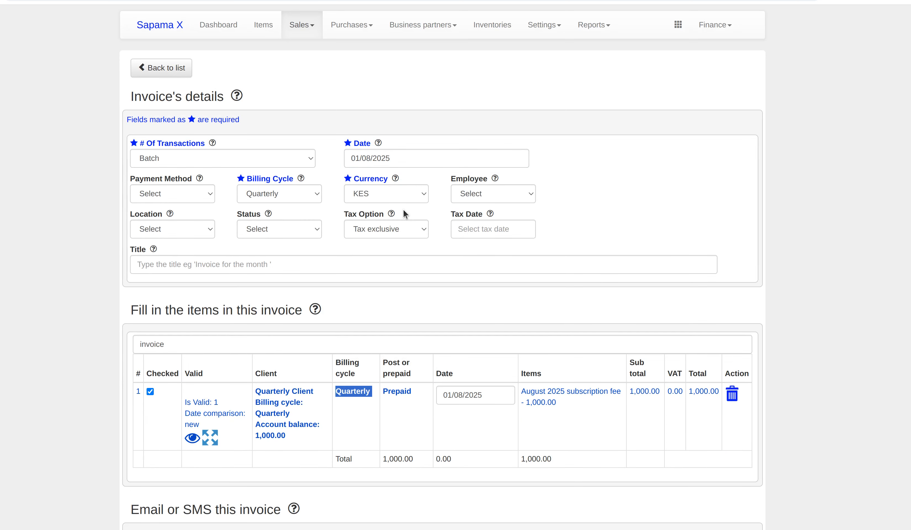
pyautogui.click(410, 159)
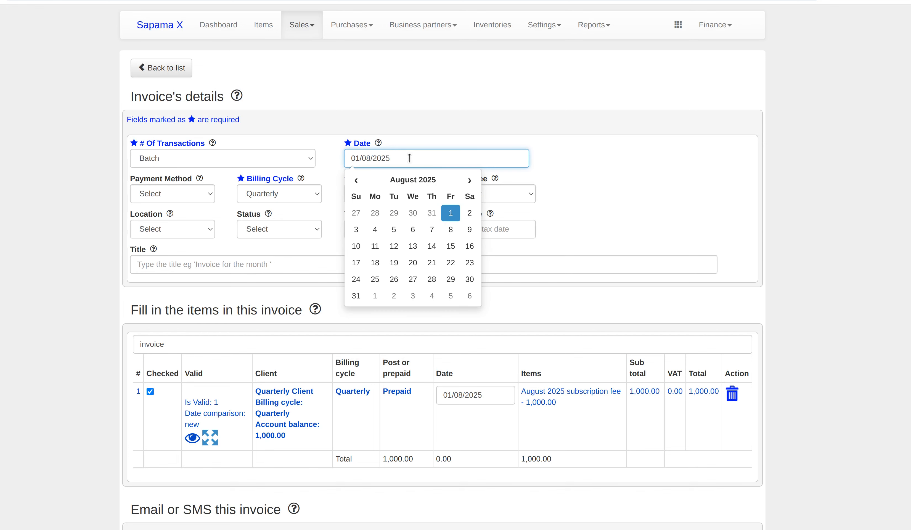
pyautogui.click(469, 180)
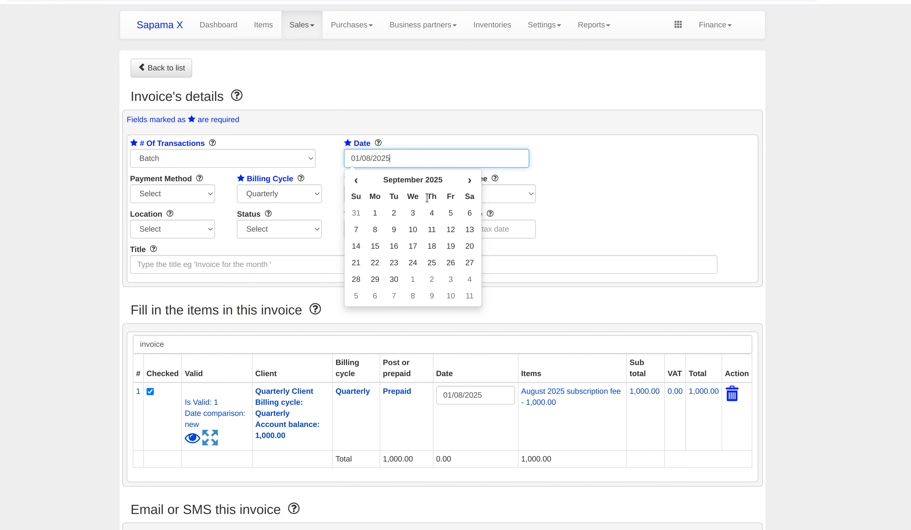
pyautogui.click(375, 213)
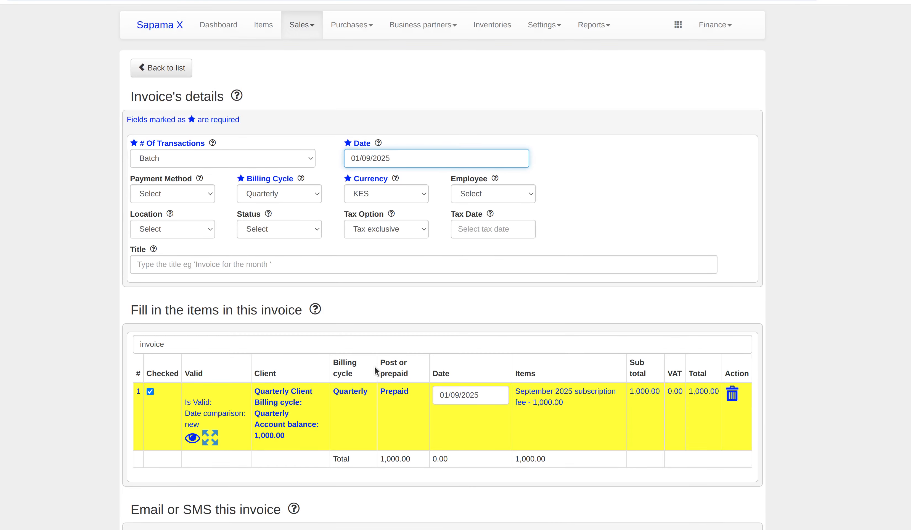
pyautogui.doubleClick(386, 393)
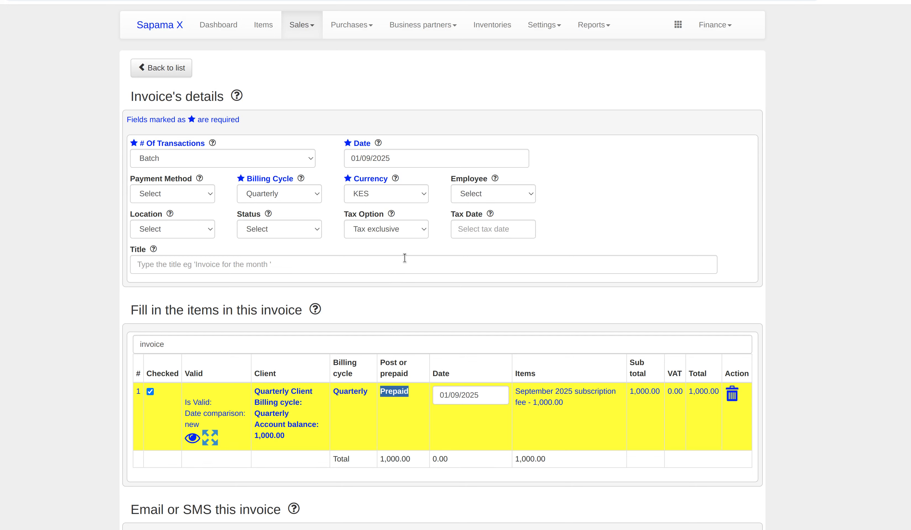
# Move the invoice date to 1 October, then 11 November 2025.
pyautogui.click(415, 159)
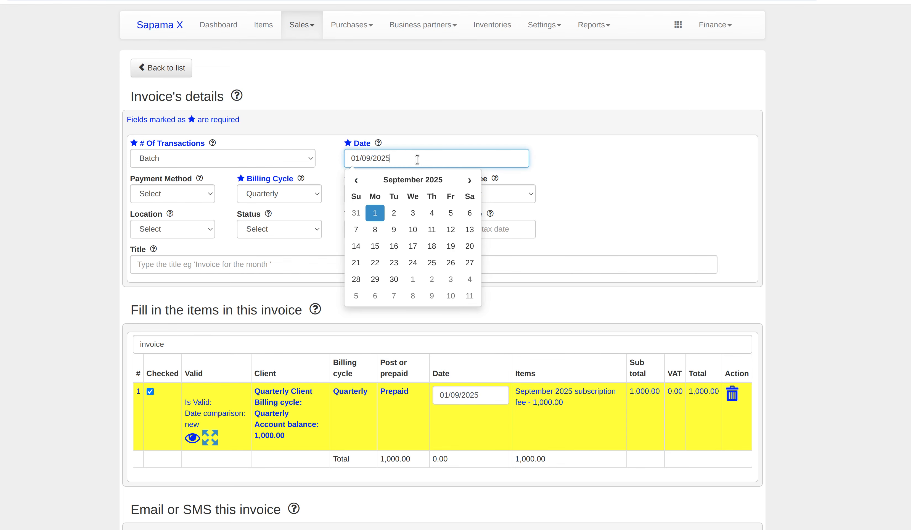
pyautogui.click(469, 180)
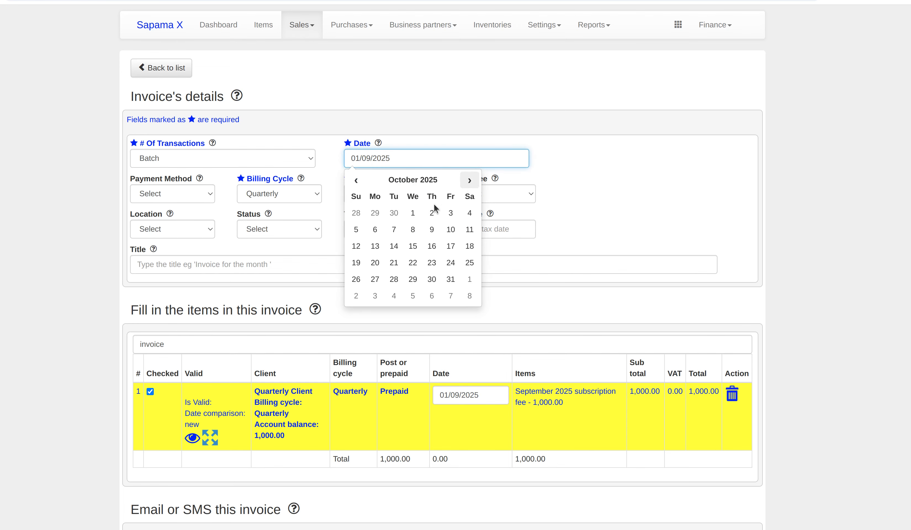
pyautogui.click(412, 213)
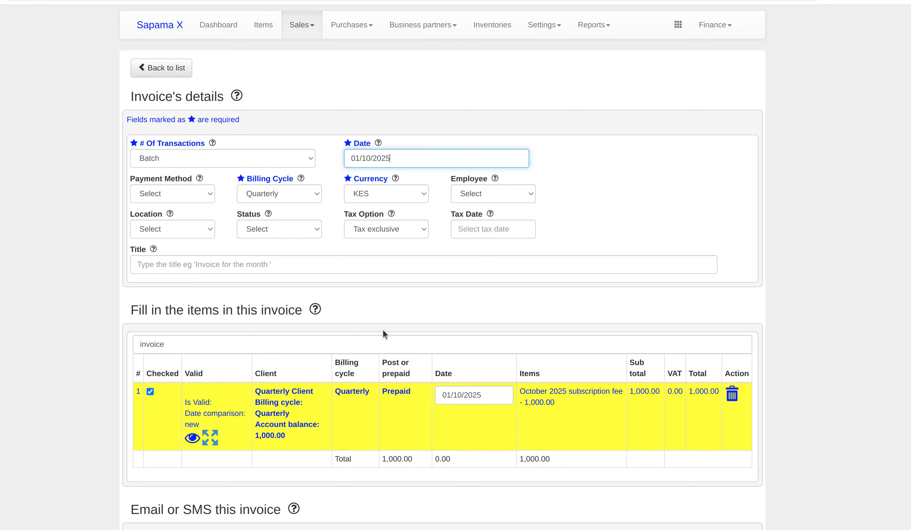
pyautogui.click(400, 155)
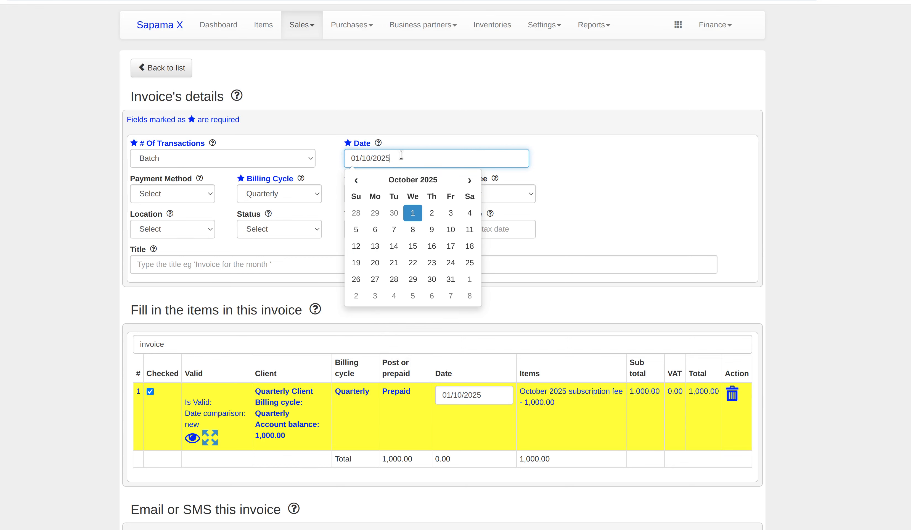
pyautogui.click(470, 180)
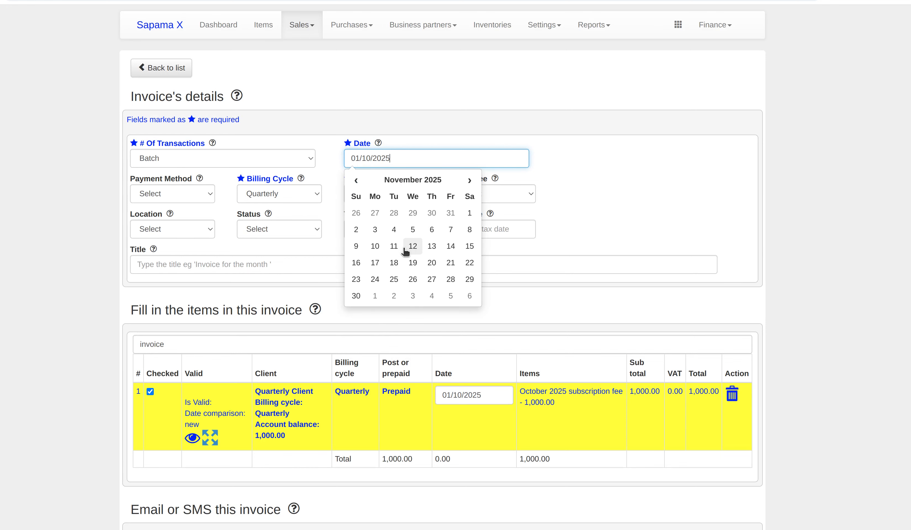
pyautogui.click(394, 246)
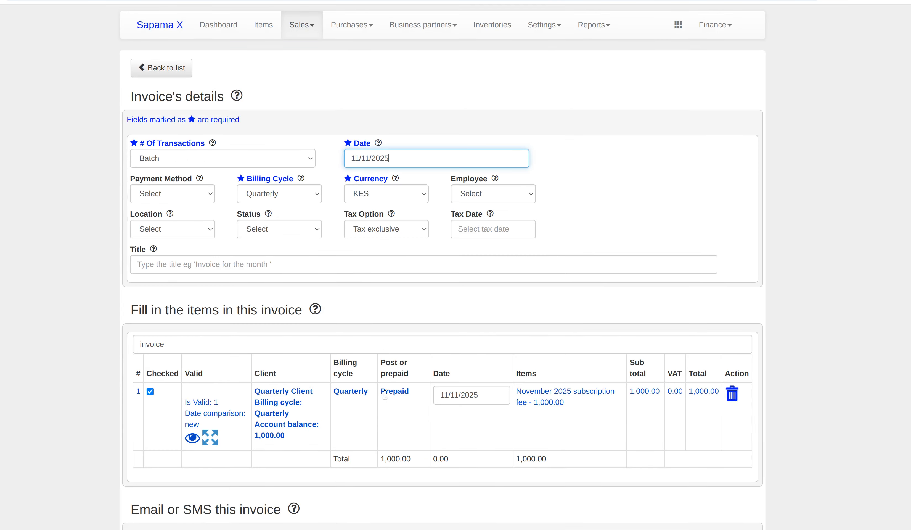
# Clear the invoice date and type 12/05/2025.
pyautogui.tripleClick(402, 156)
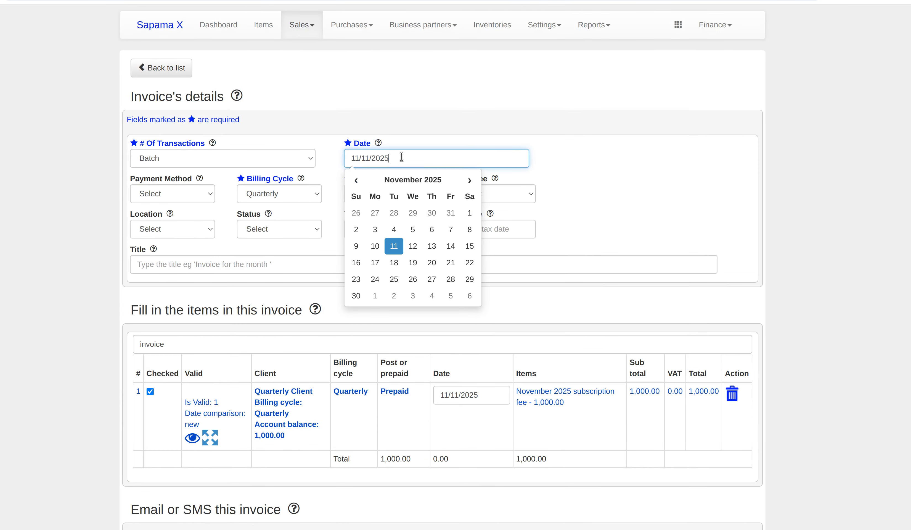
pyautogui.press('BackSpace')
pyautogui.click(429, 117)
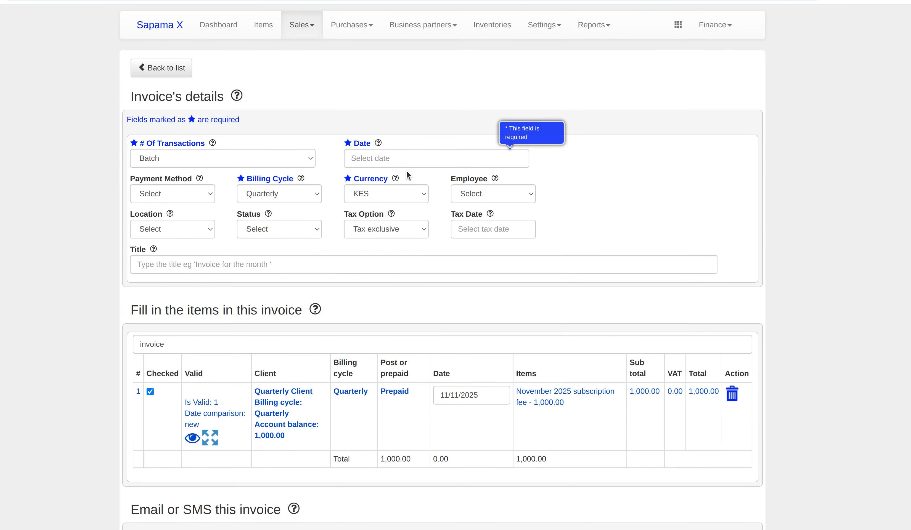
pyautogui.write('12/05/2025')
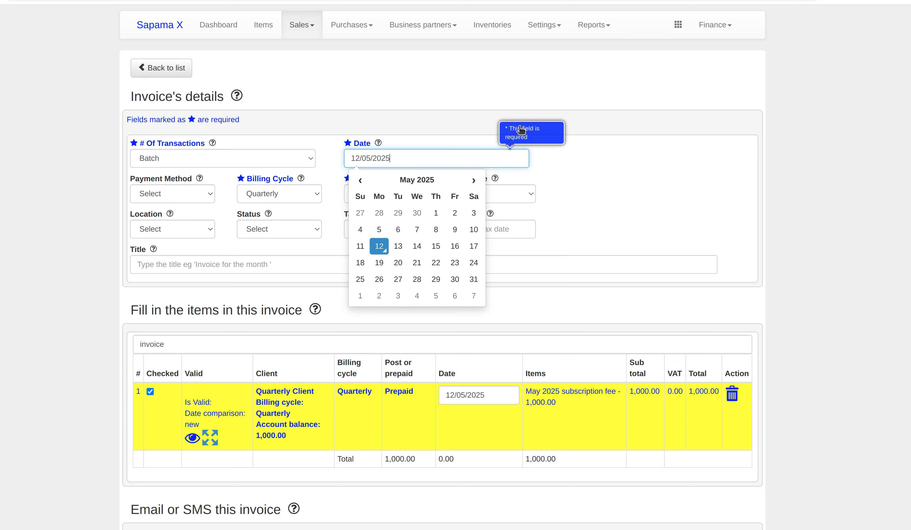
pyautogui.click(521, 129)
pyautogui.click(432, 155)
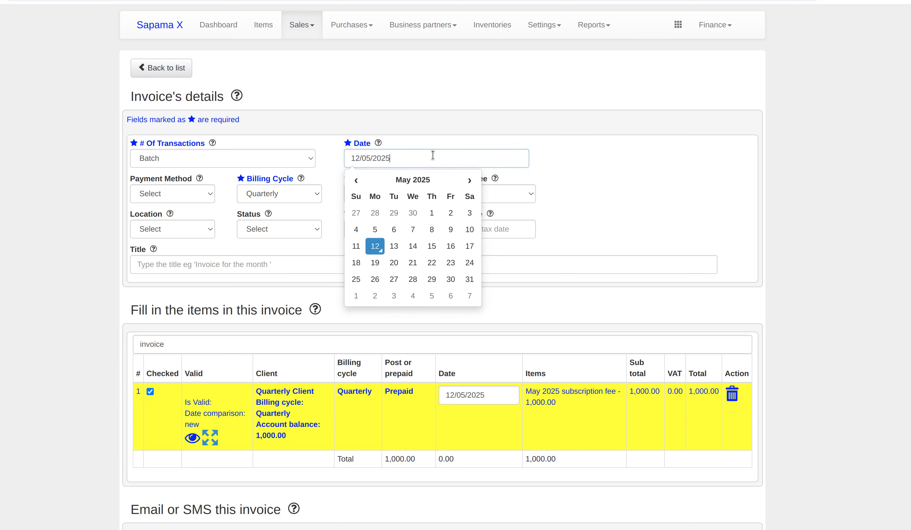
# Step the invoice date back through 1 April and 5 March to 11/02/2025.
pyautogui.click(356, 180)
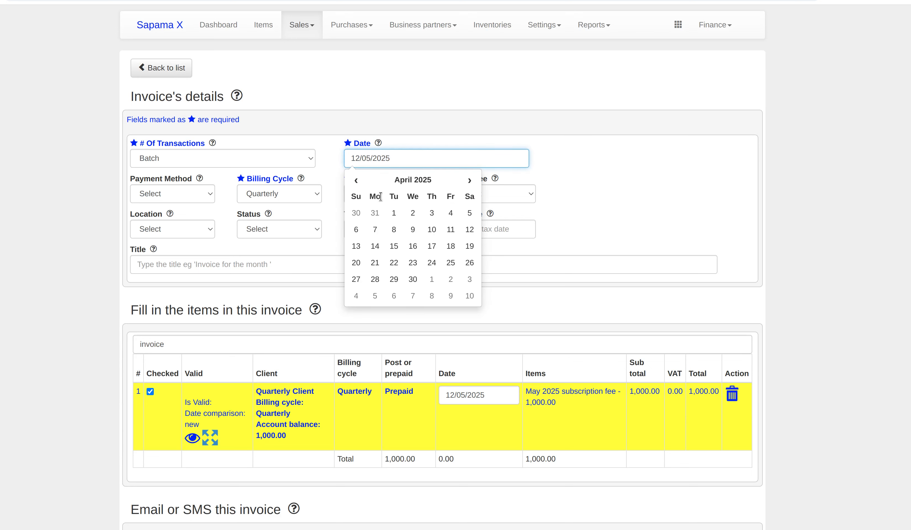
pyautogui.click(392, 212)
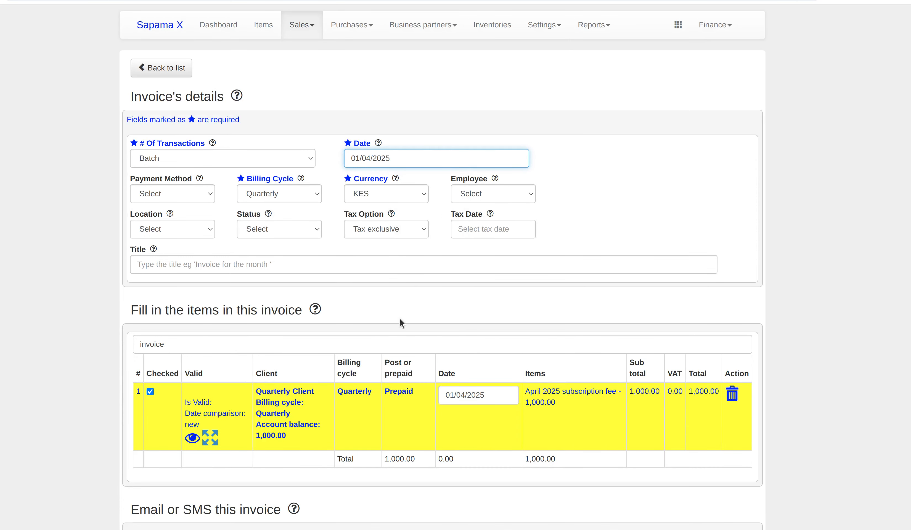
pyautogui.click(405, 153)
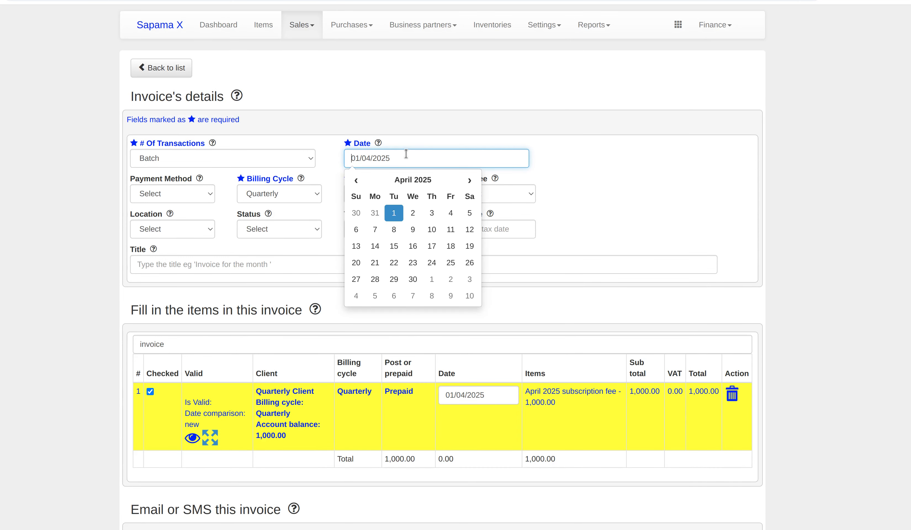
pyautogui.click(356, 180)
pyautogui.click(413, 229)
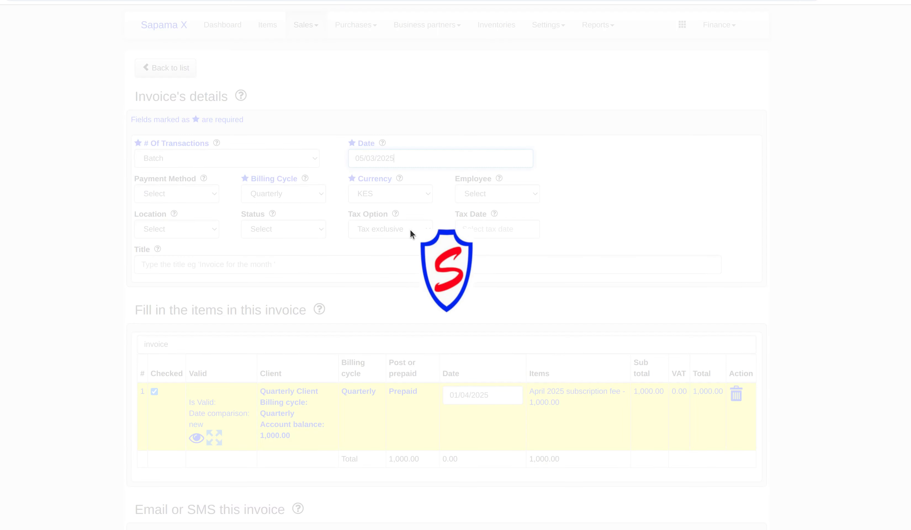
pyautogui.click(406, 155)
pyautogui.click(356, 180)
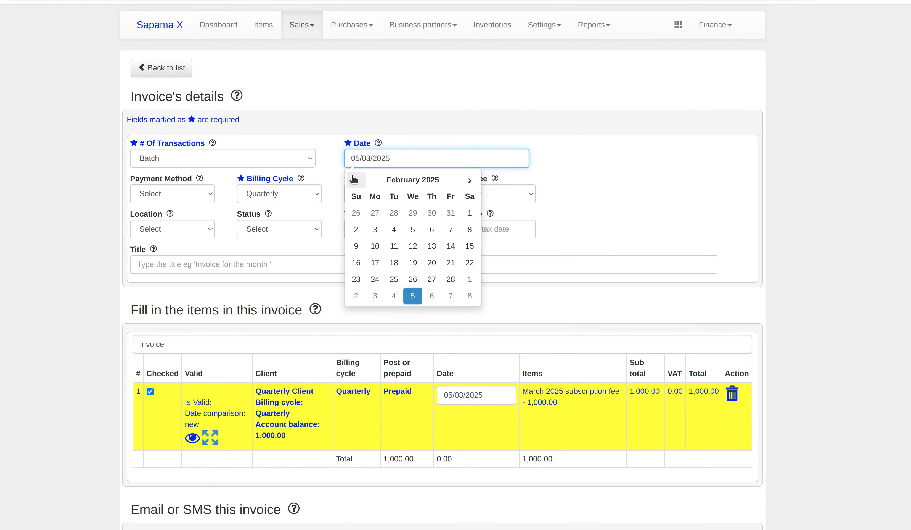
pyautogui.click(393, 245)
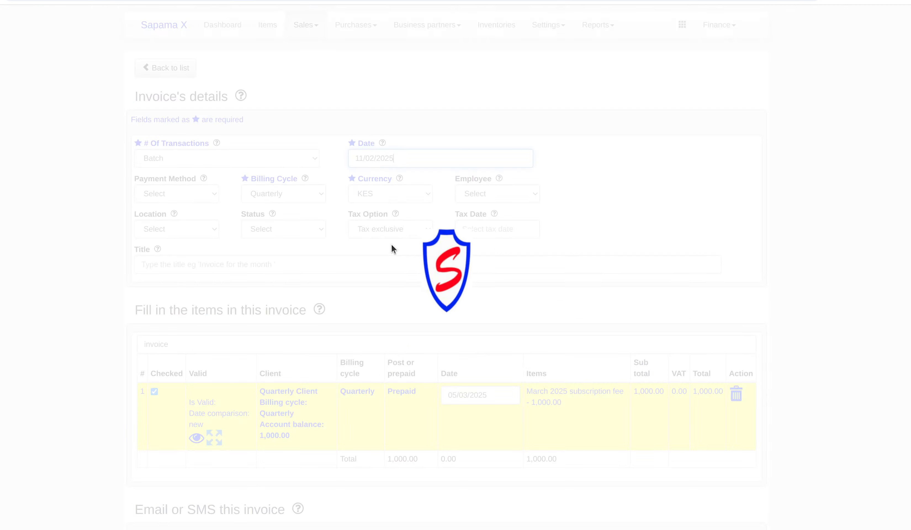
pyautogui.click(426, 135)
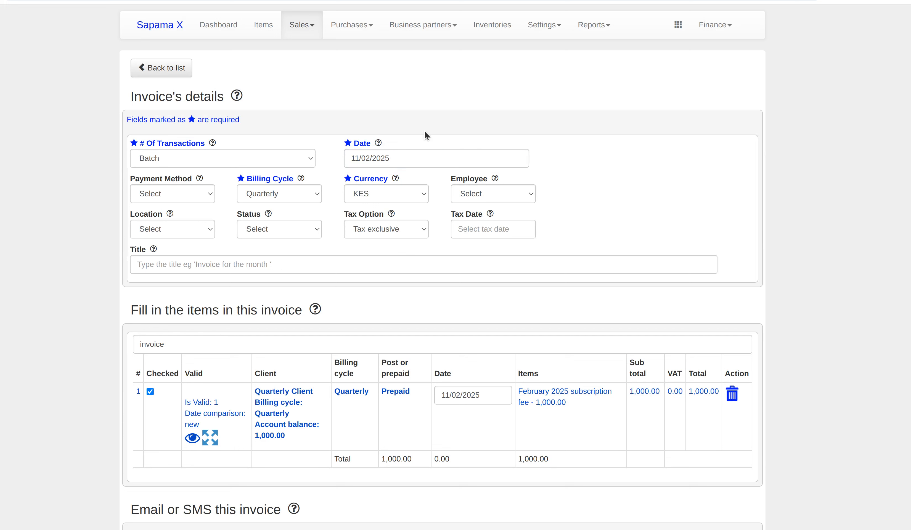
# Switch the batch invoice's billing cycle to Monthly and clear the invoice date.
pyautogui.click(314, 195)
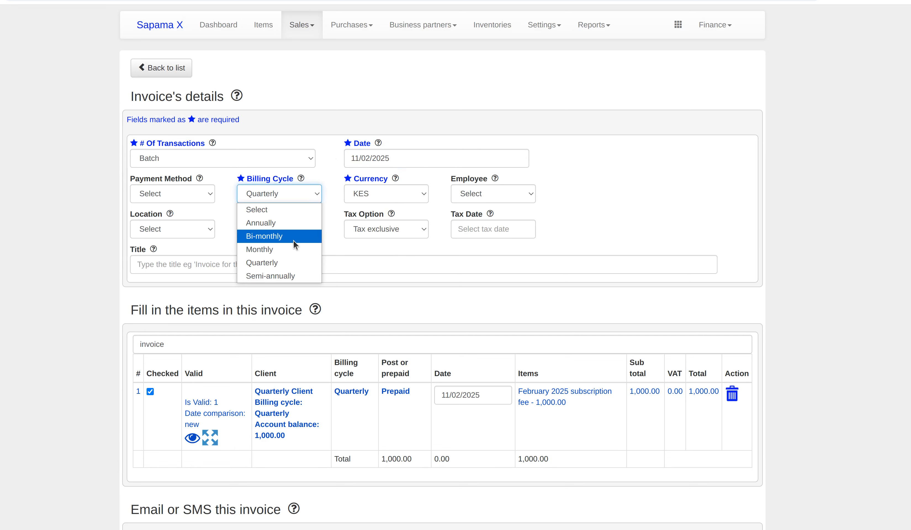
pyautogui.click(294, 249)
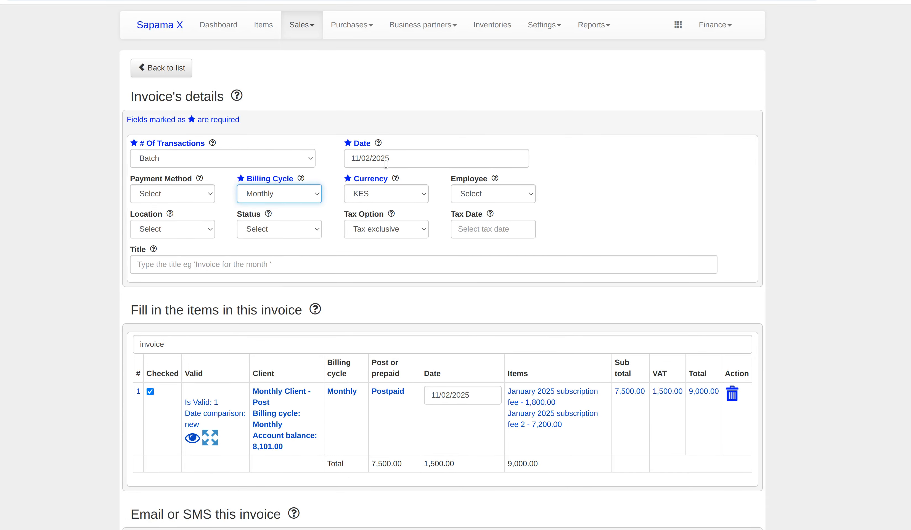
pyautogui.click(396, 158)
pyautogui.hotkey('ctrl', 'a')
pyautogui.press('BackSpace')
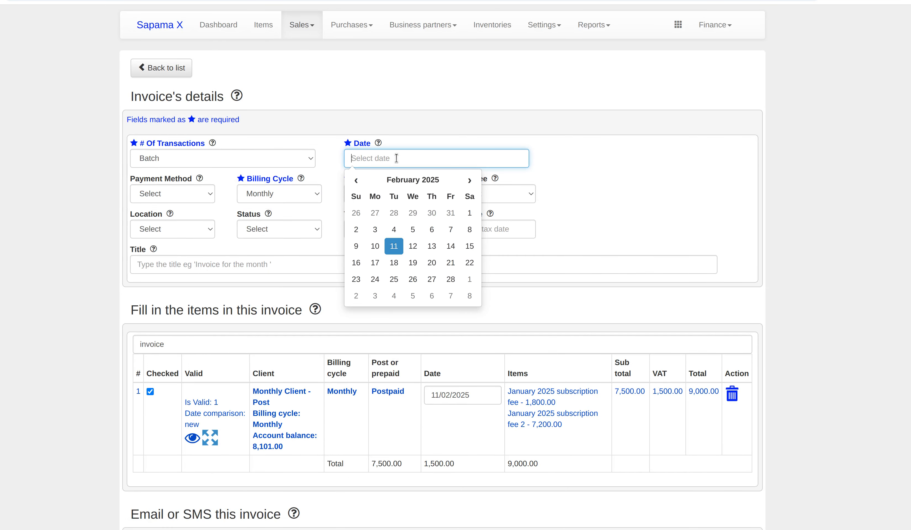
# Set the invoice date to 08/04/2025 and review the Monthly Client's March 2025 fees.
pyautogui.click(429, 103)
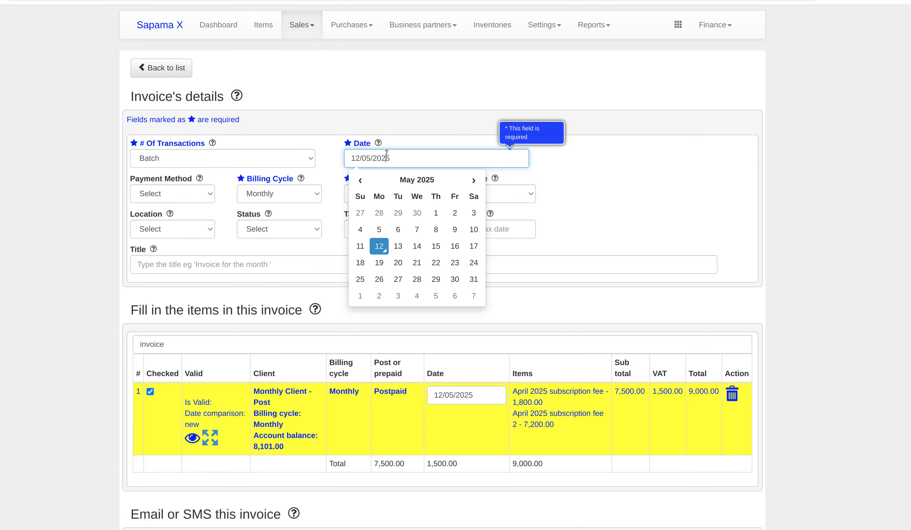
pyautogui.click(379, 247)
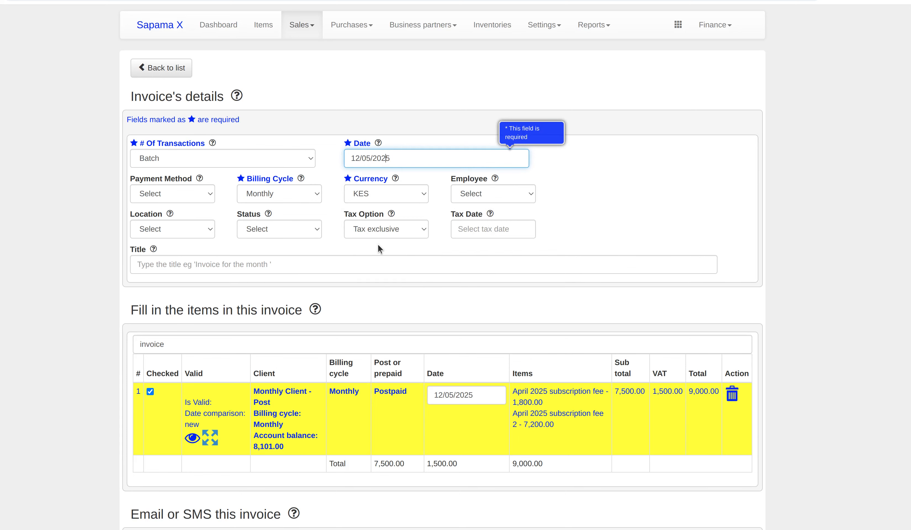
pyautogui.click(402, 158)
pyautogui.click(356, 180)
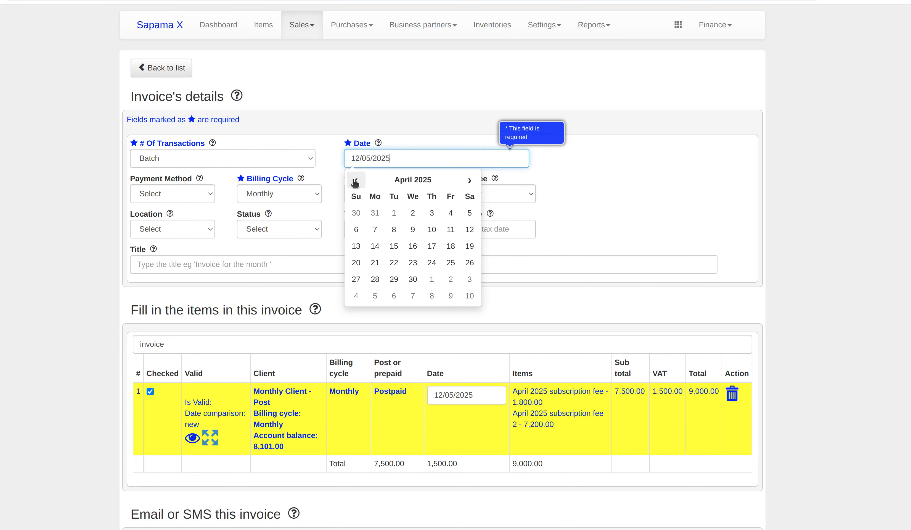
pyautogui.click(394, 229)
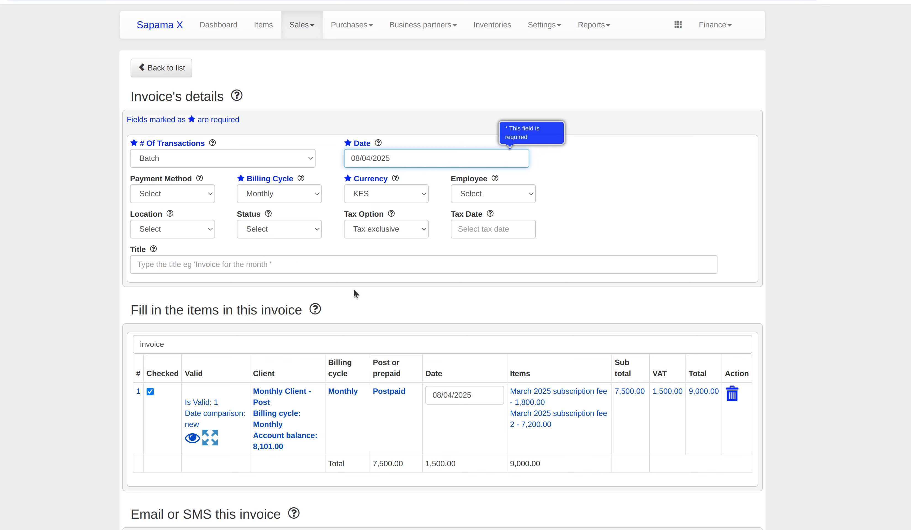
pyautogui.click(522, 136)
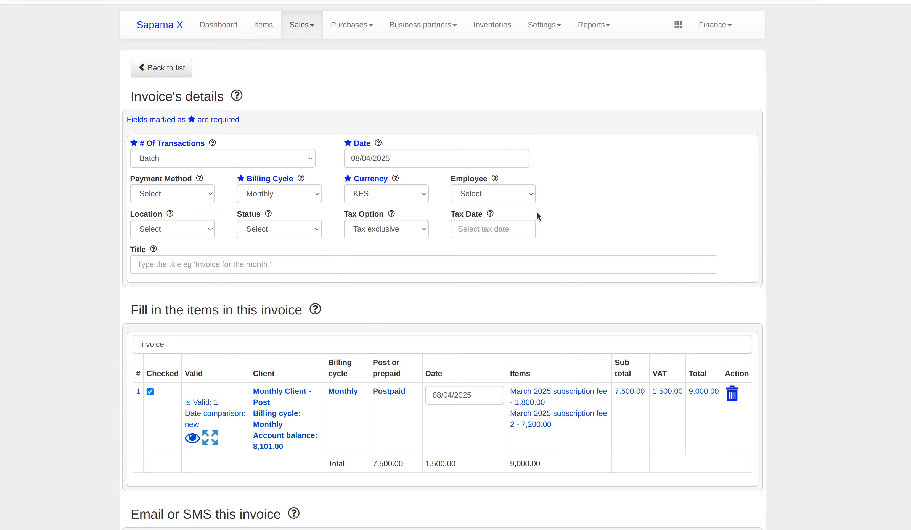
pyautogui.scroll(-2, 515, 272)
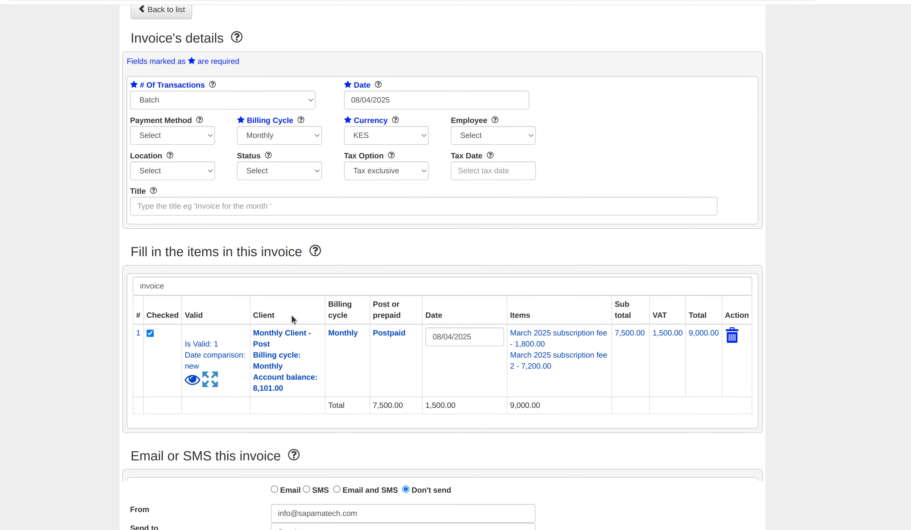
pyautogui.scroll(2, 294, 320)
# Edit contract CNT-4 for Monthly Client - Post, set its billing cycle to Bi-monthly, and update it.
pyautogui.click(301, 24)
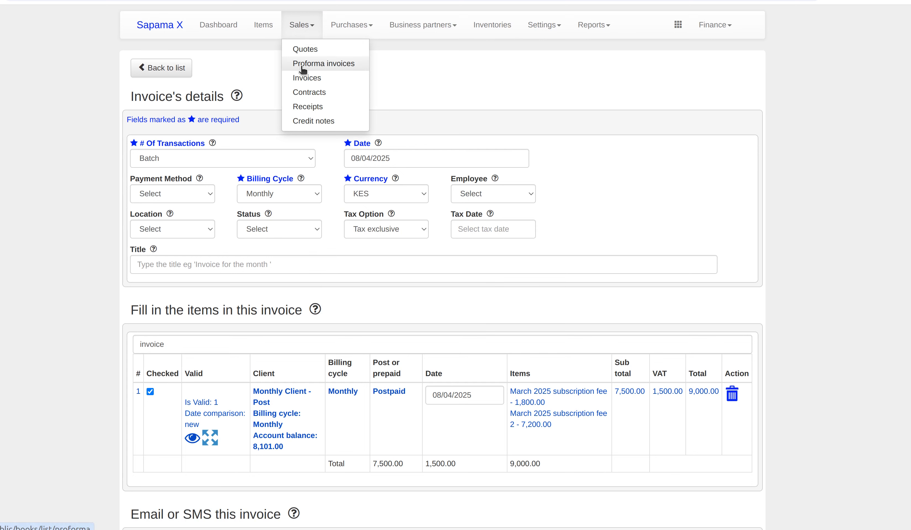
pyautogui.click(305, 91)
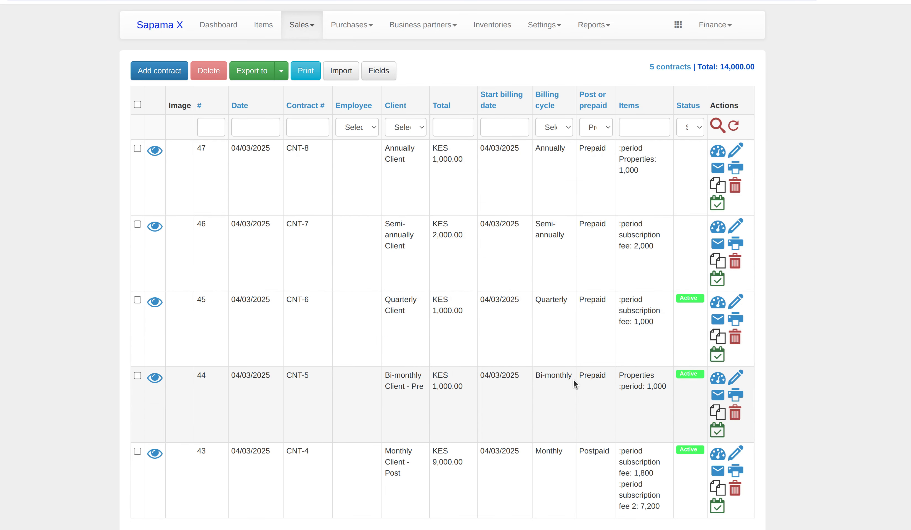
pyautogui.click(734, 459)
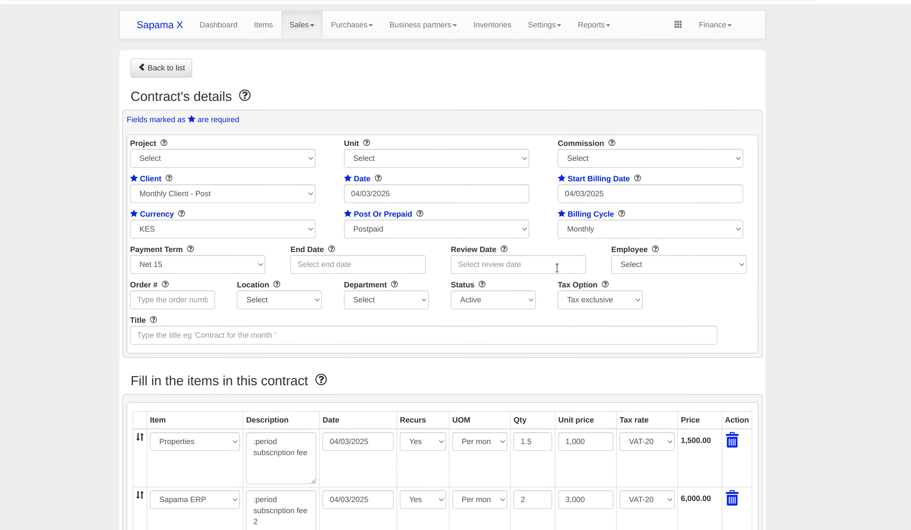
pyautogui.click(577, 230)
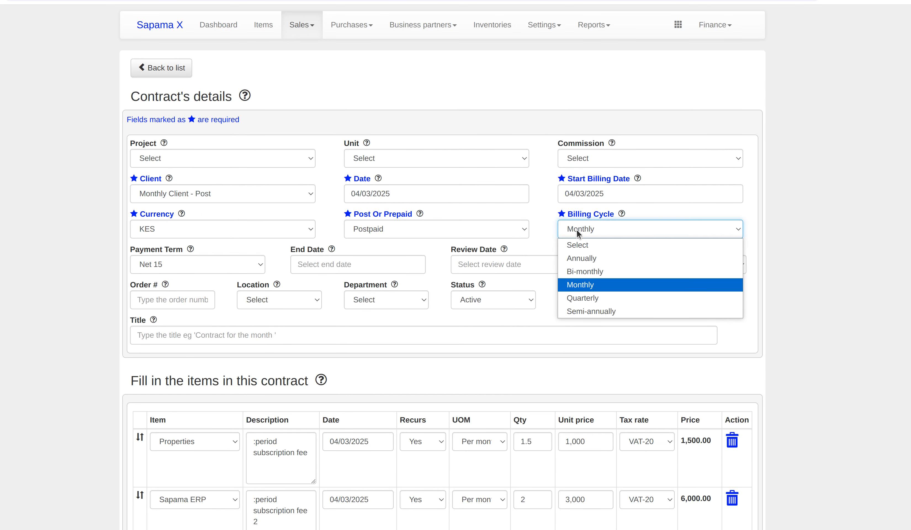
pyautogui.click(579, 271)
pyautogui.scroll(-15, 225, 385)
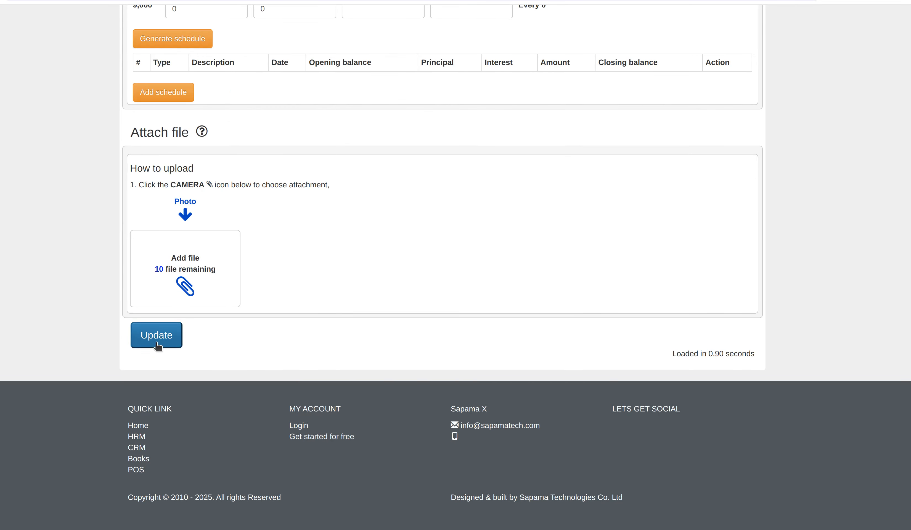
pyautogui.click(165, 335)
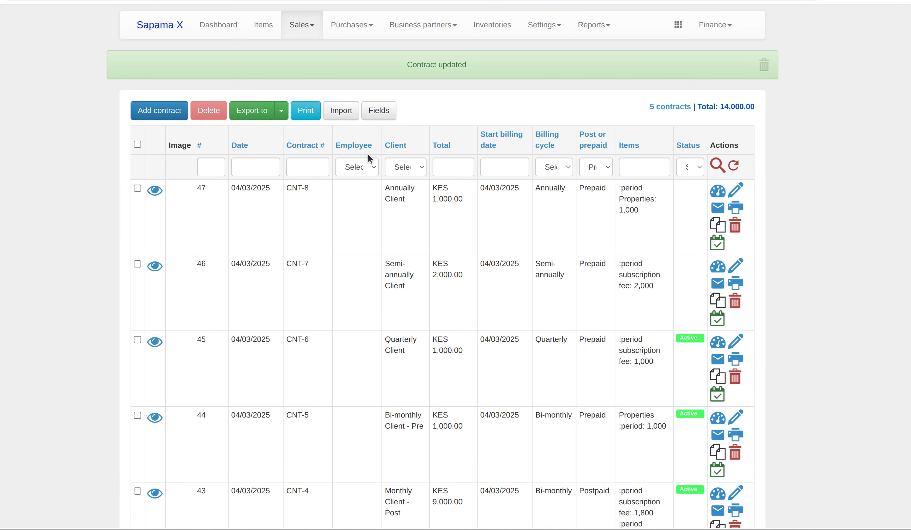
pyautogui.click(302, 25)
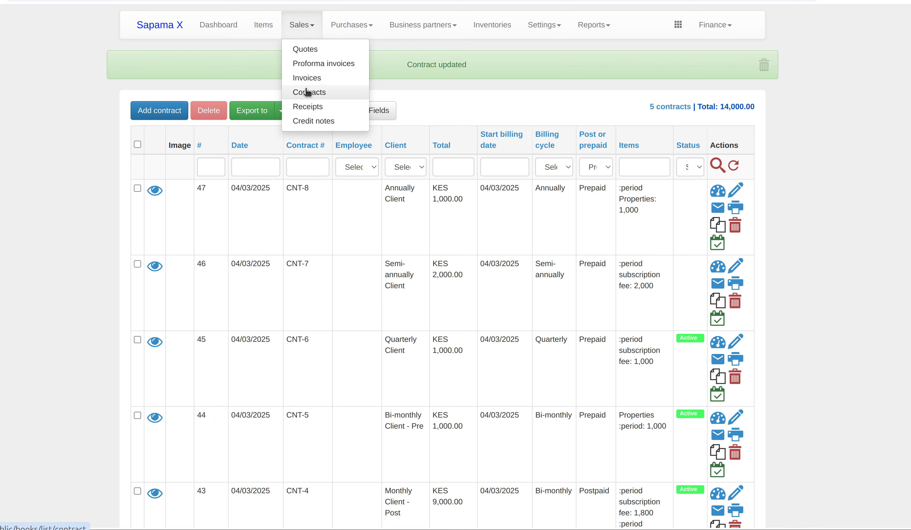
# Create a Batch invoice with Bi-monthly billing cycle listing Monthly Client - Post and Bi-monthly Client - Pre.
pyautogui.click(308, 79)
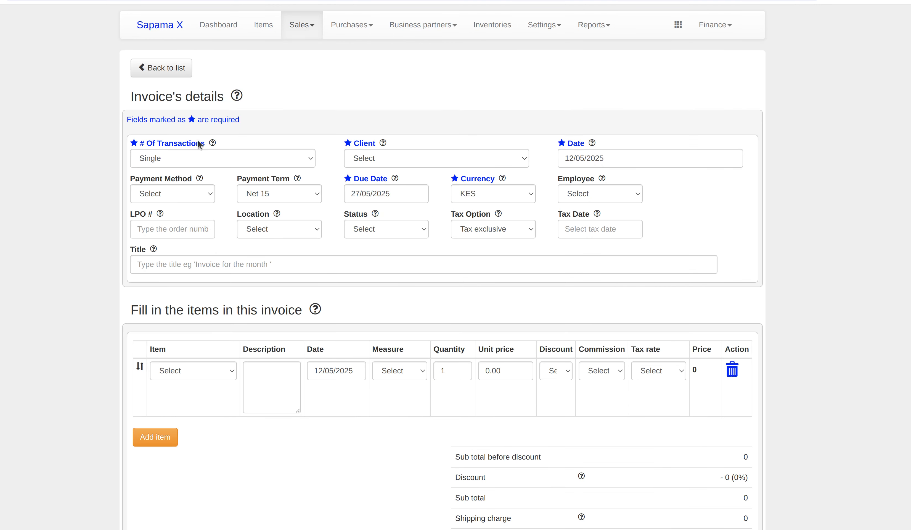
pyautogui.click(202, 156)
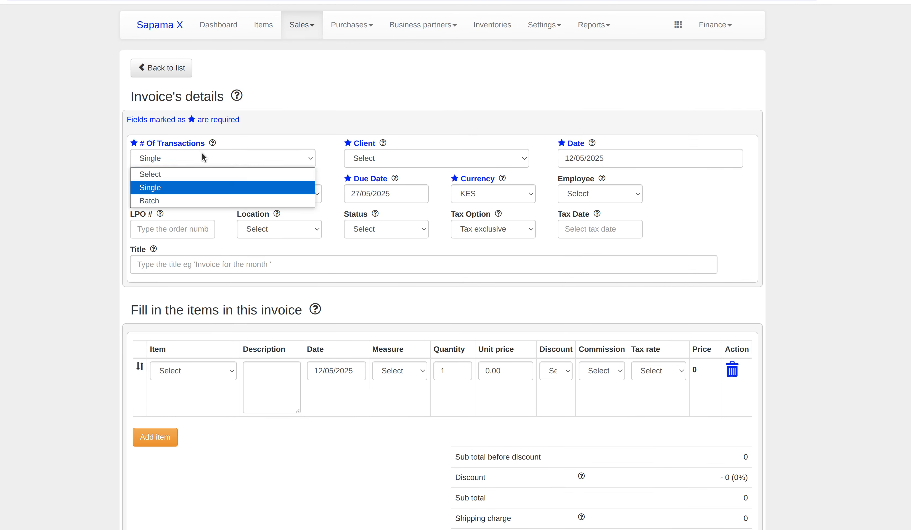
pyautogui.click(207, 201)
pyautogui.click(284, 191)
pyautogui.click(274, 236)
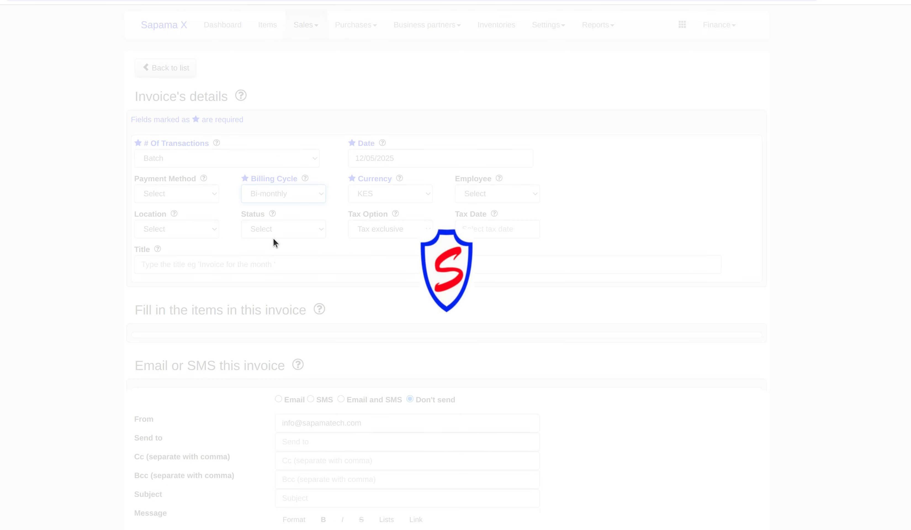
pyautogui.scroll(-3, 416, 334)
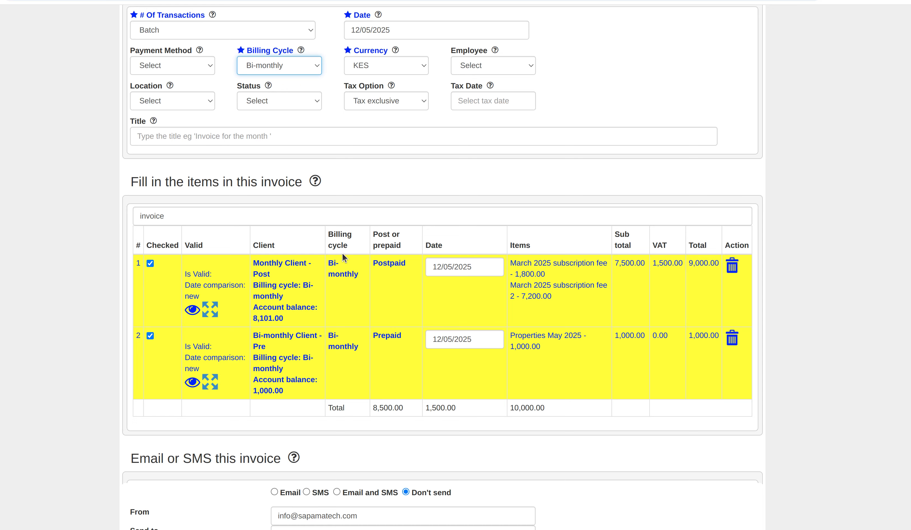
pyautogui.scroll(-1, 343, 253)
# Save the bi-monthly batch invoice and return to the invoices list.
pyautogui.scroll(-7, 343, 256)
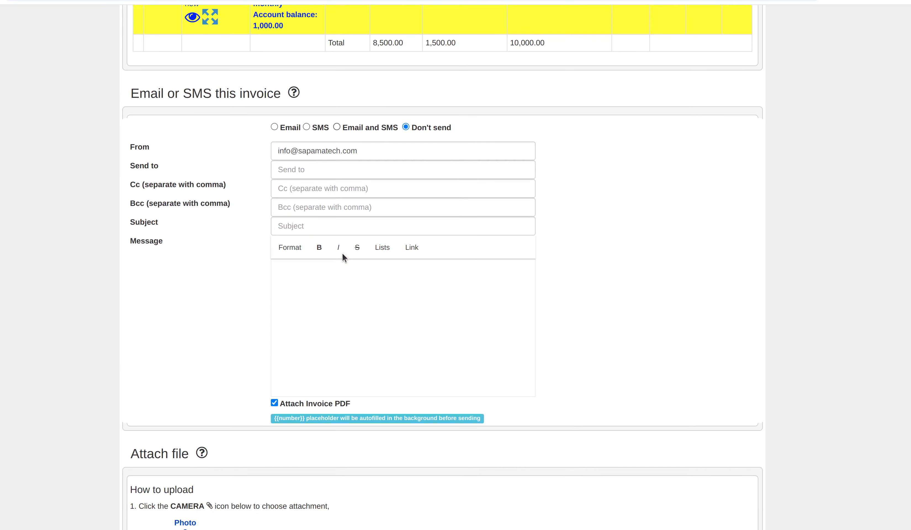
pyautogui.click(343, 256)
pyautogui.scroll(-3, 343, 256)
pyautogui.scroll(-3, 343, 256)
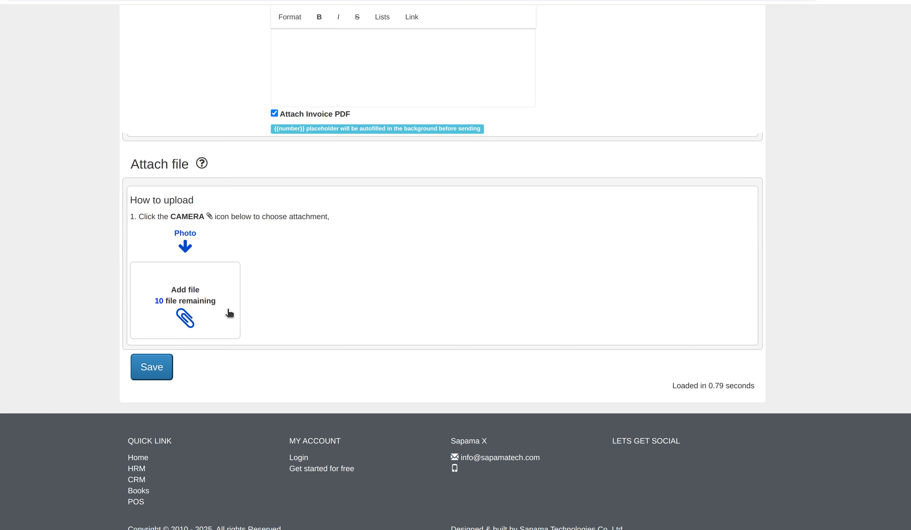
pyautogui.click(155, 355)
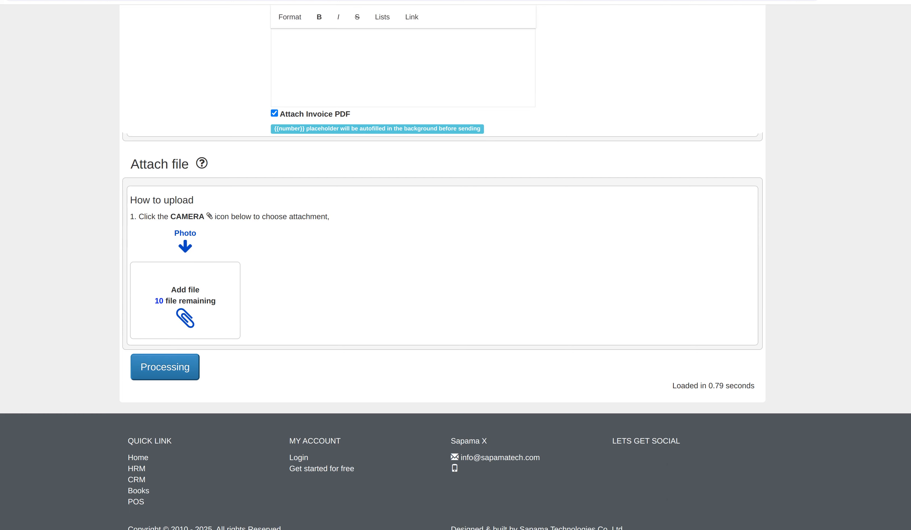
pyautogui.click(822, 0)
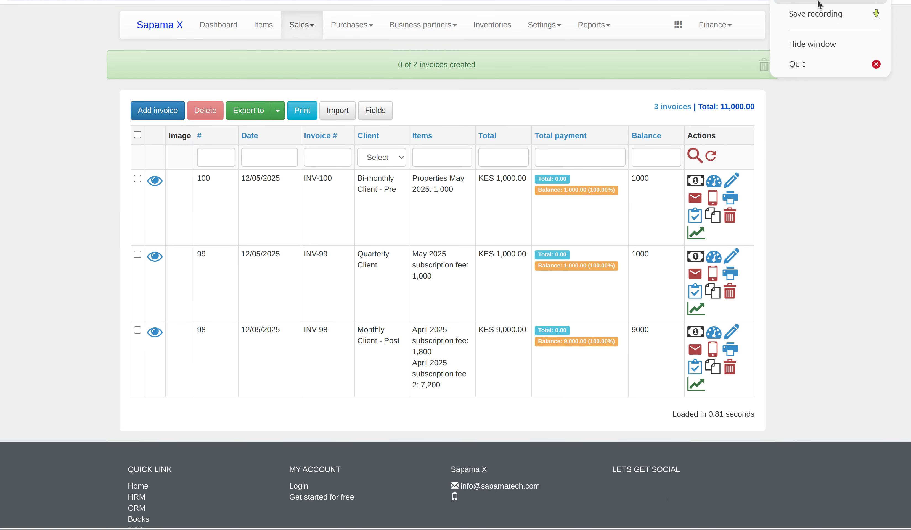